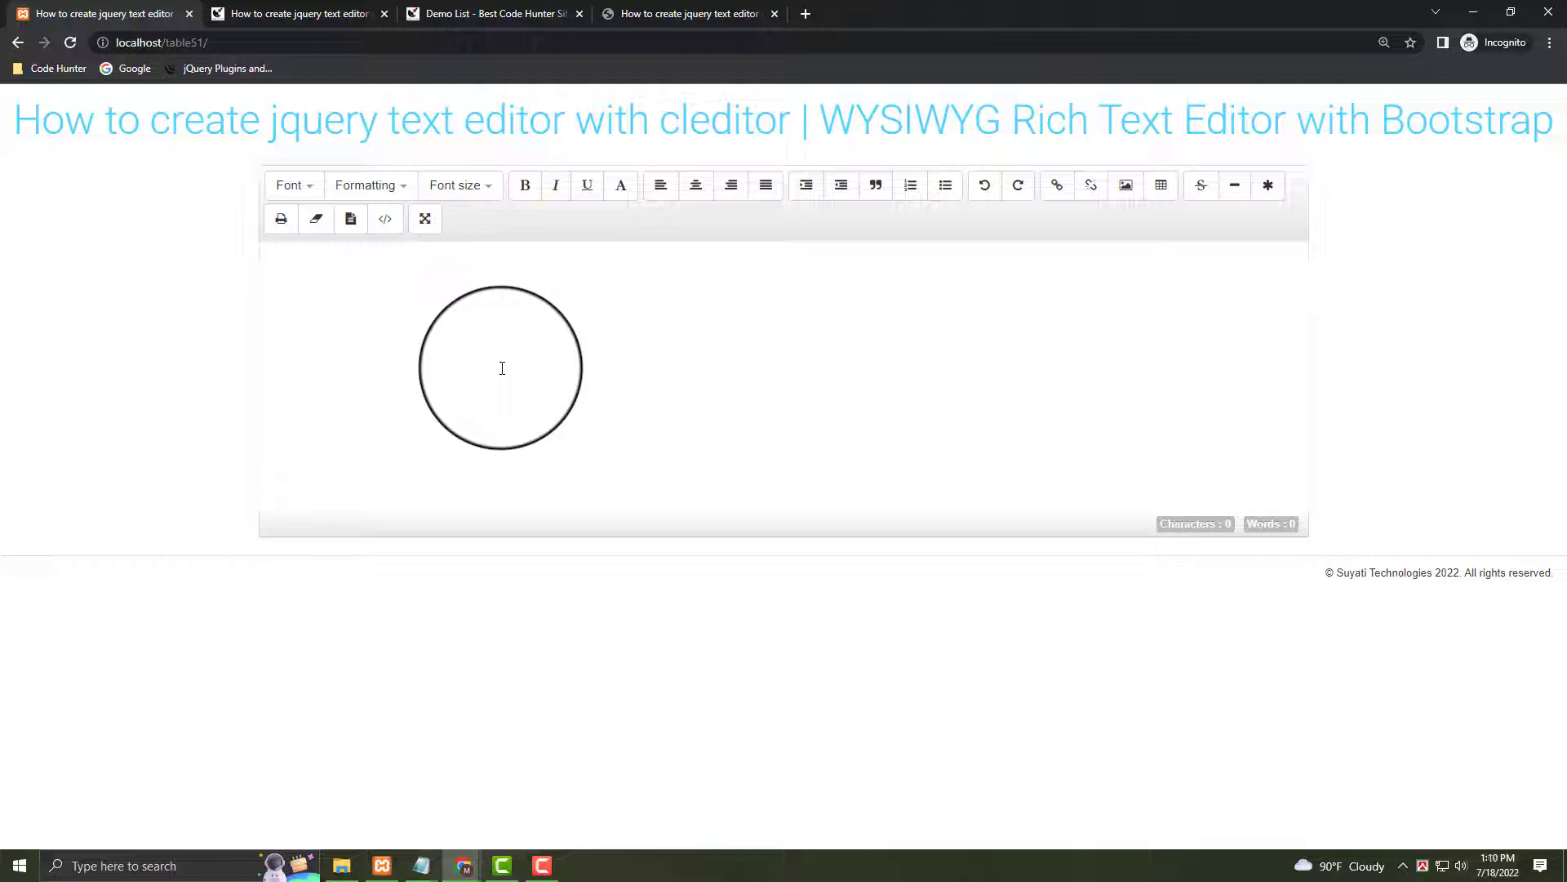
Paste the two-sentence LineControl Editor paragraph, then make 'LineControl' bold, italic and underlined.
click(563, 364)
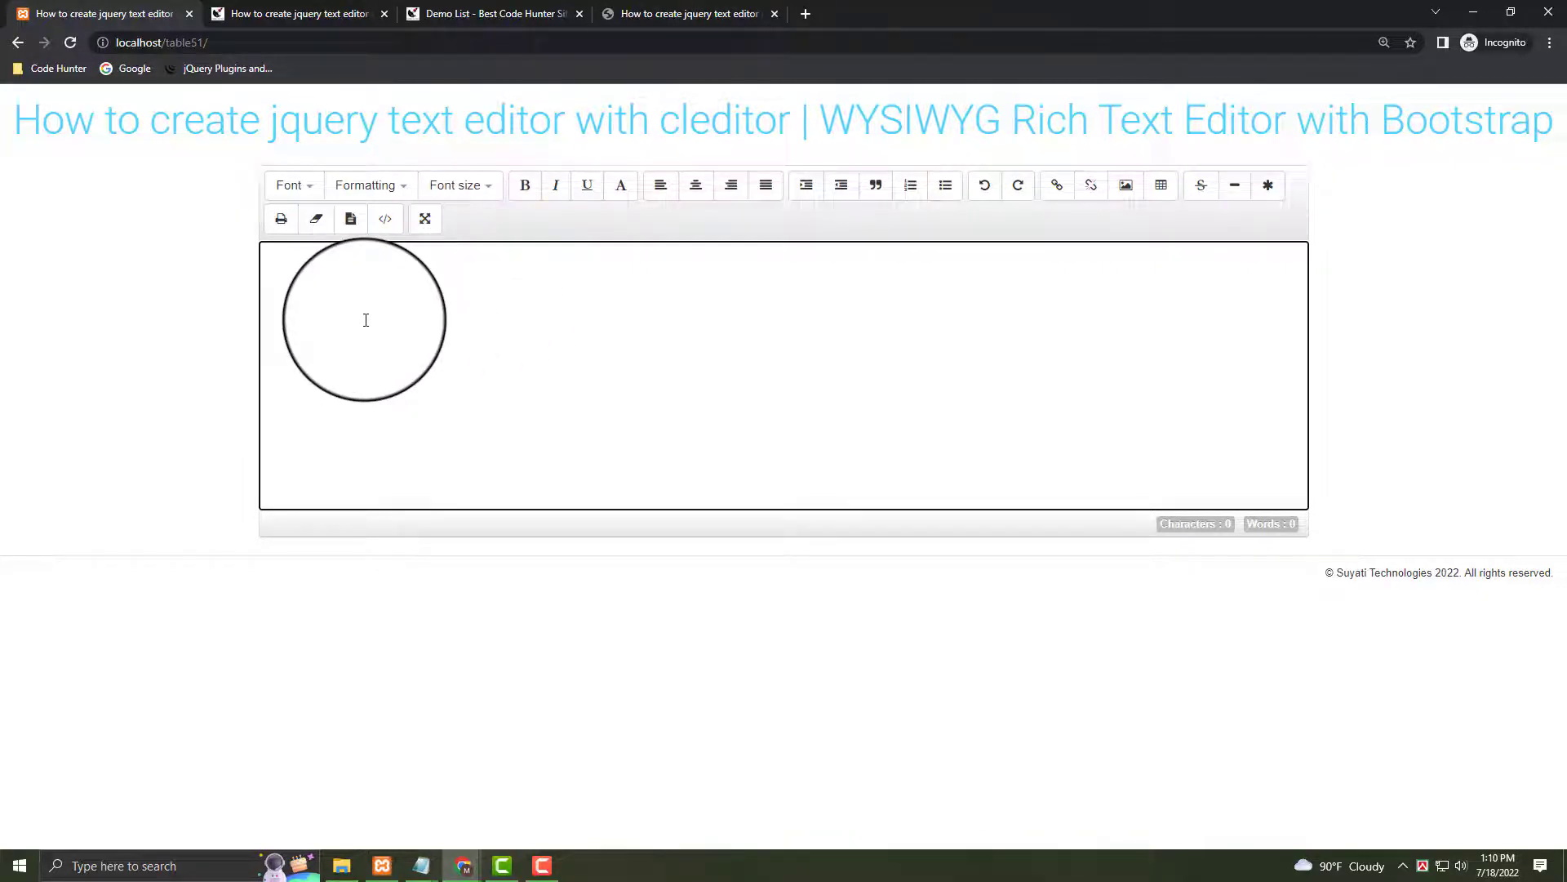
text(LineControl Editor is a jQuery module to add a WYSIWYG rich word processor to a textarea or some other compartment components like DIV. The permit is under the GNU General “Datatable inline editing delete” Public License.)
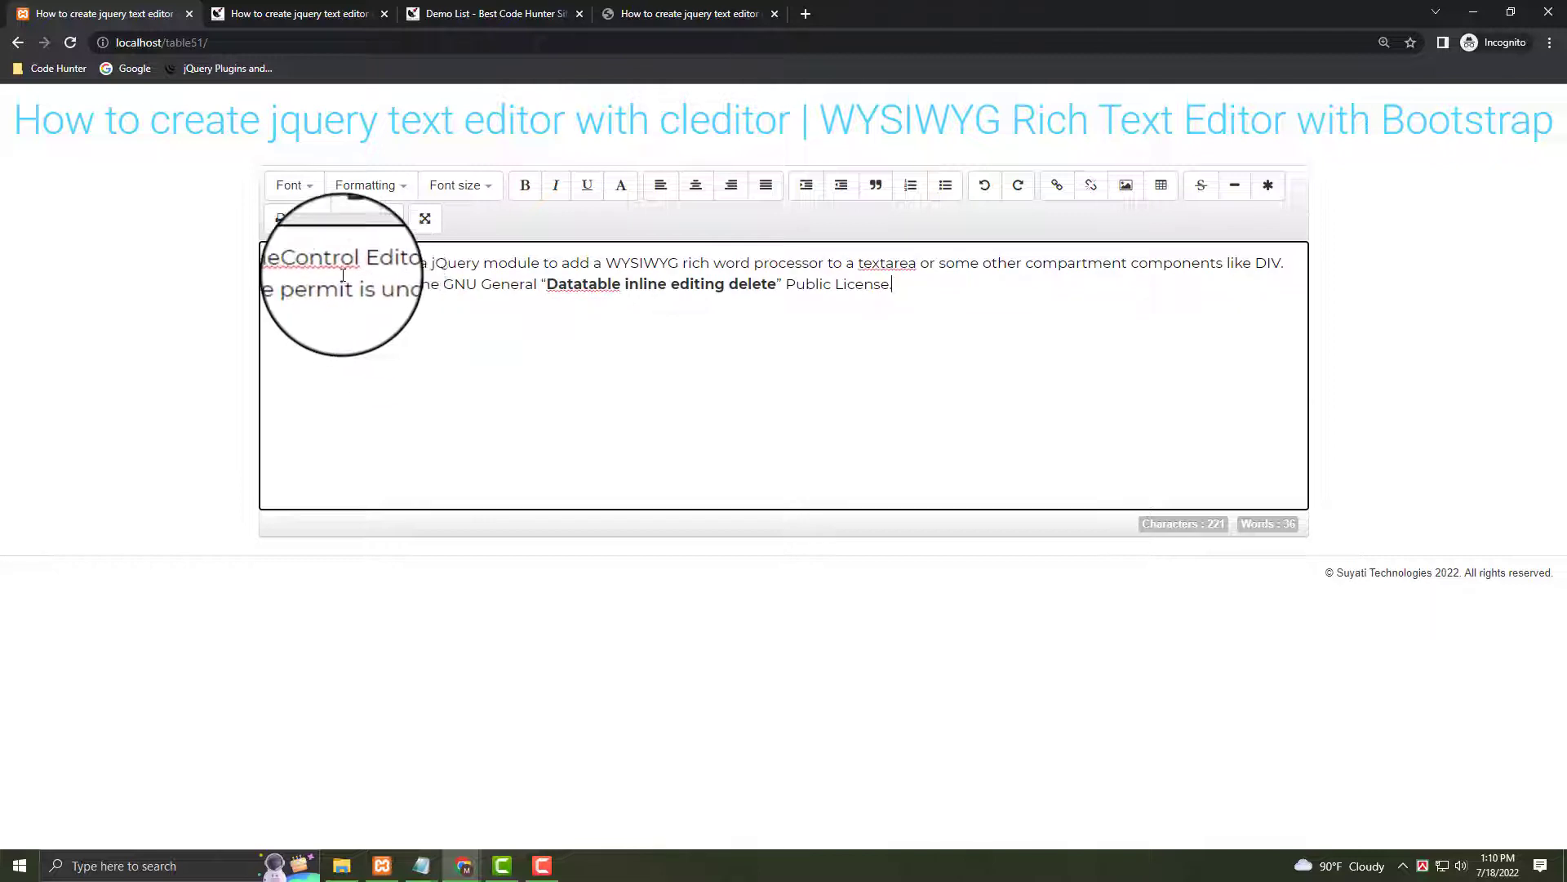
click(270, 262)
drag(271, 262, 352, 262)
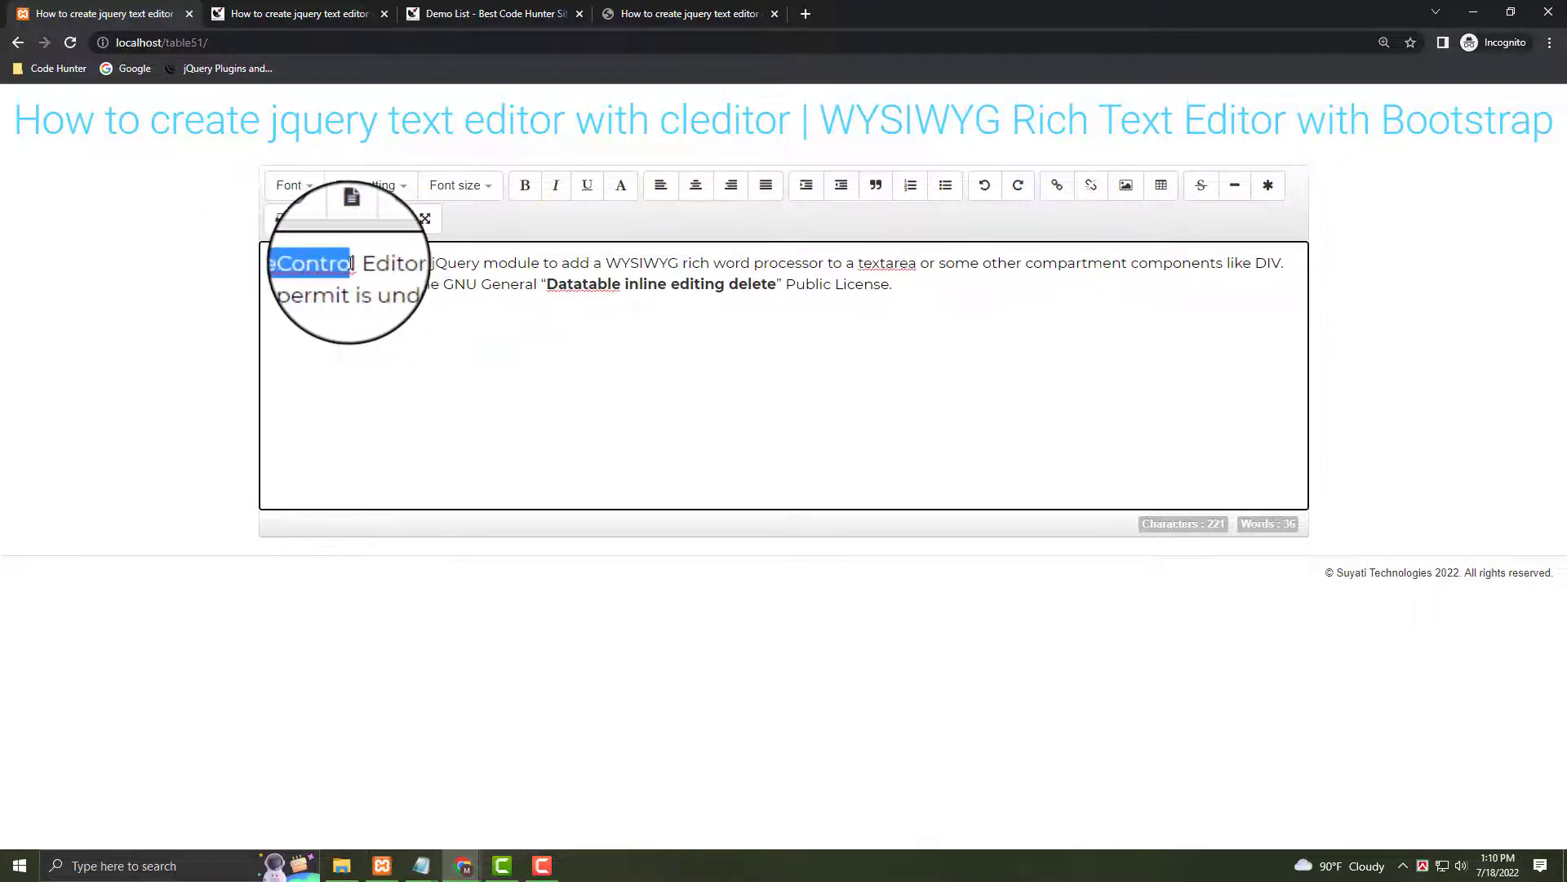
click(525, 185)
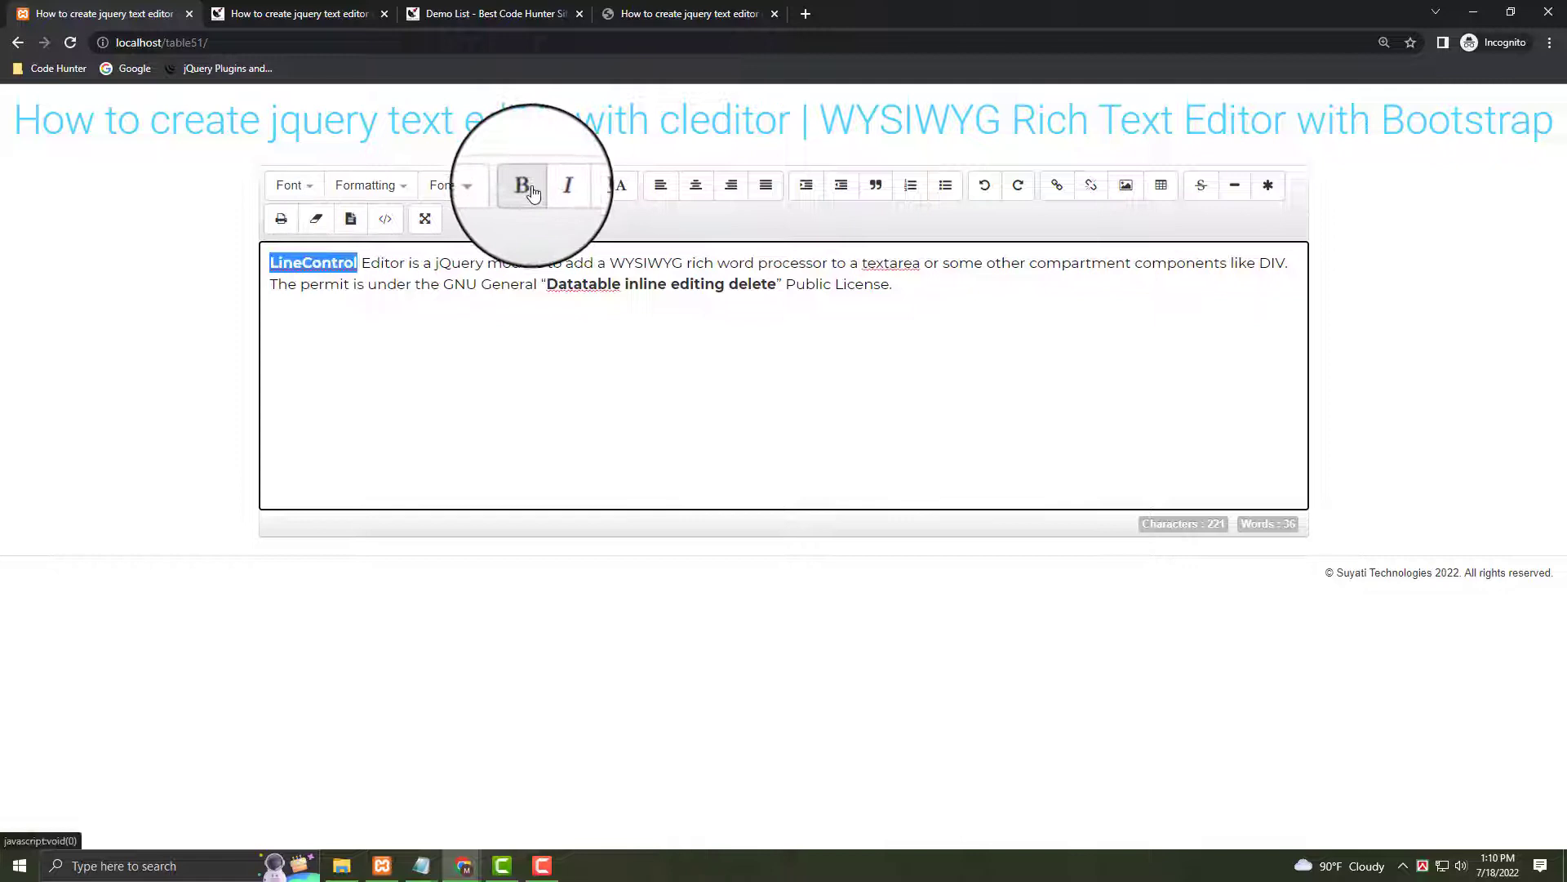
click(587, 187)
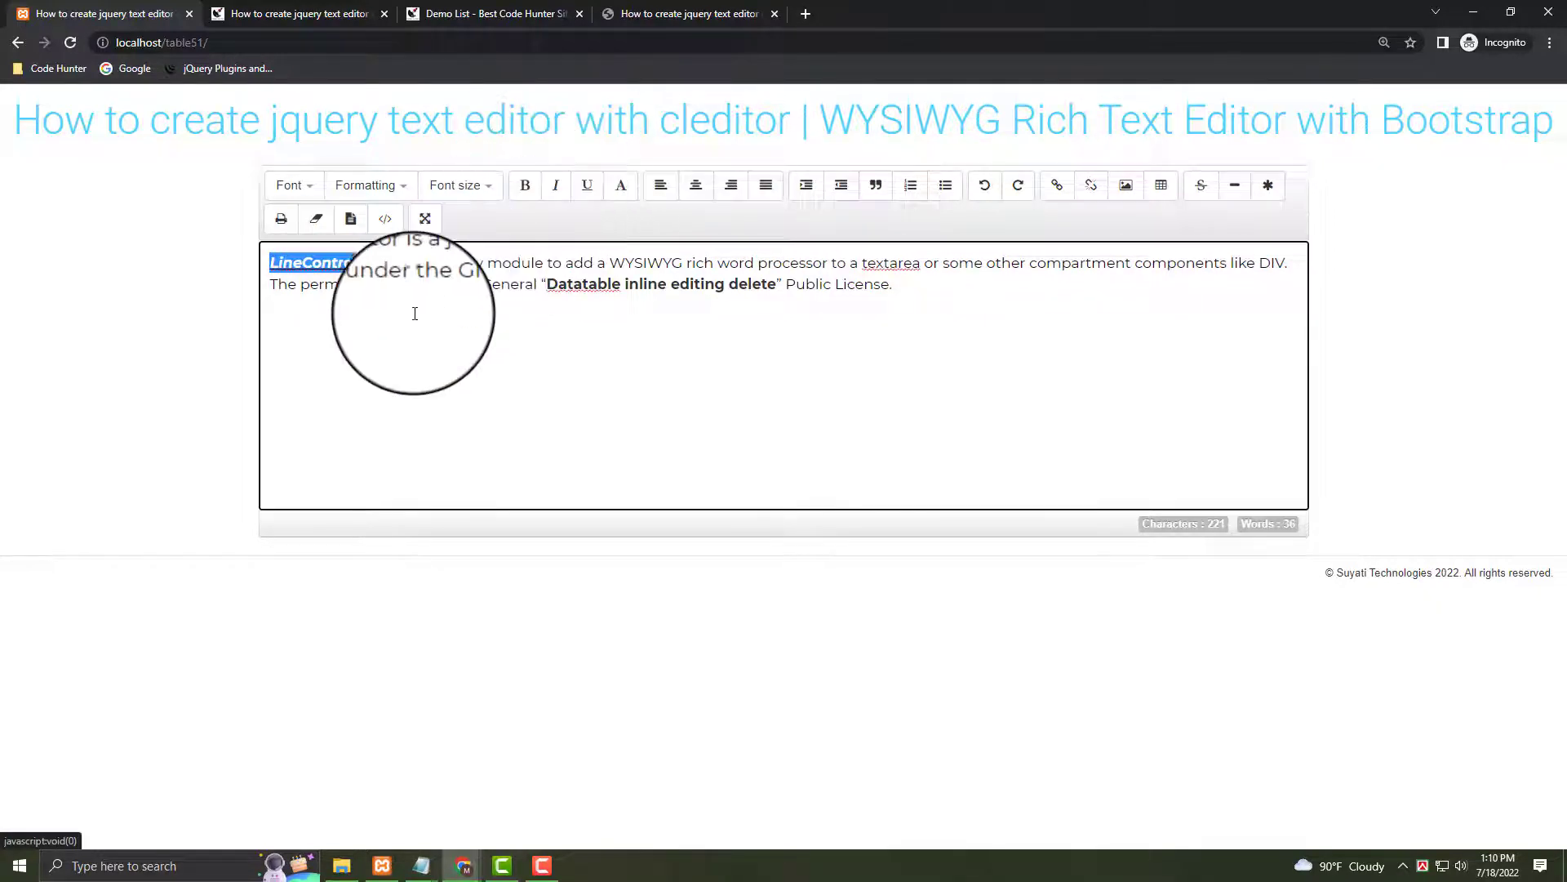
click(412, 285)
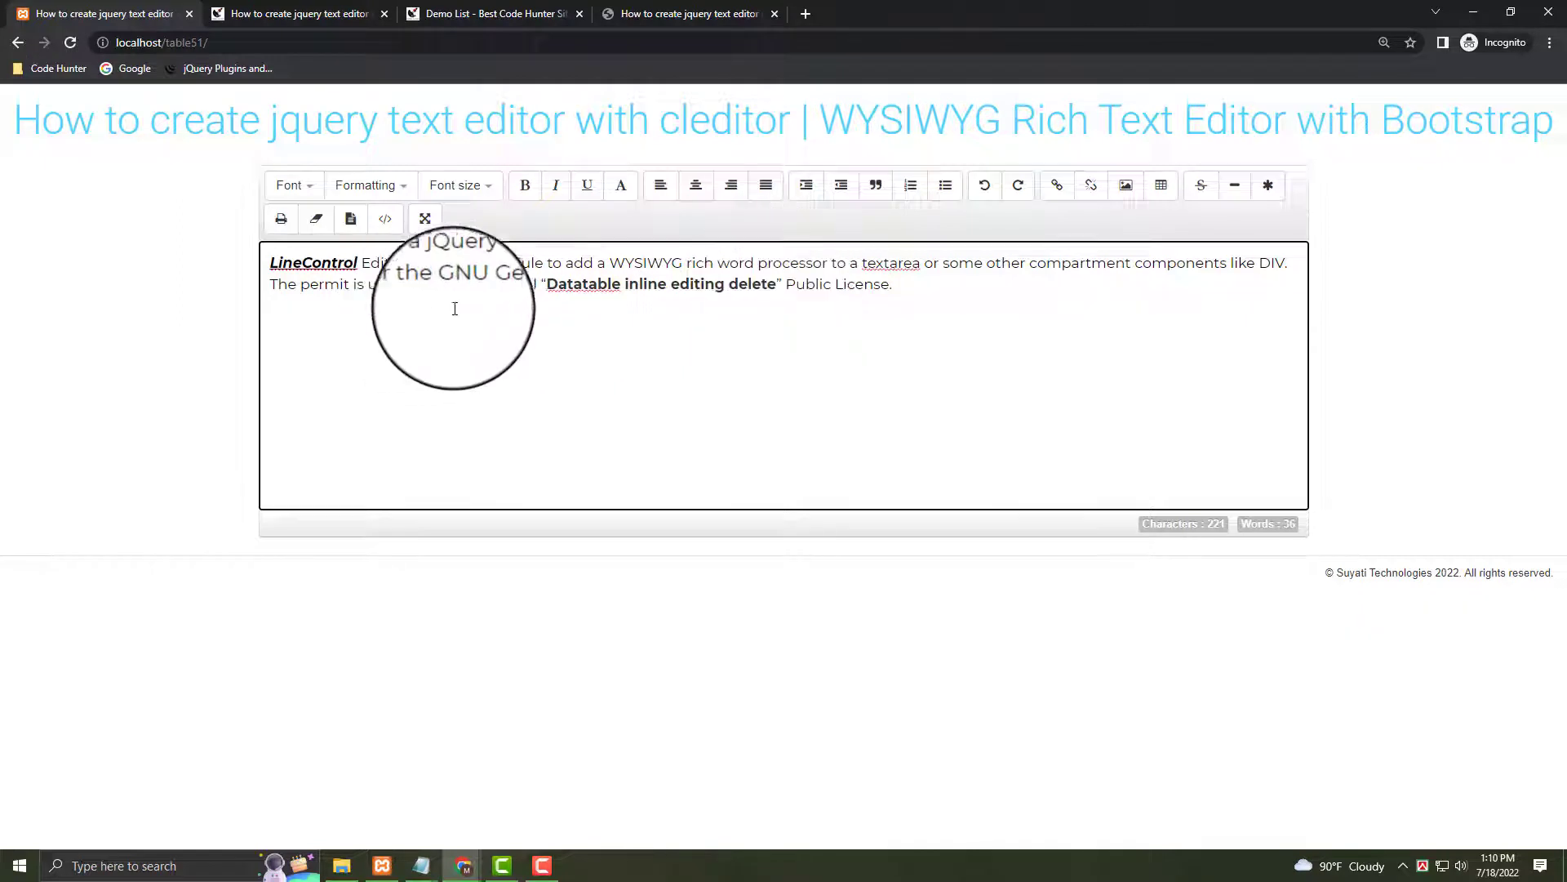
click(294, 185)
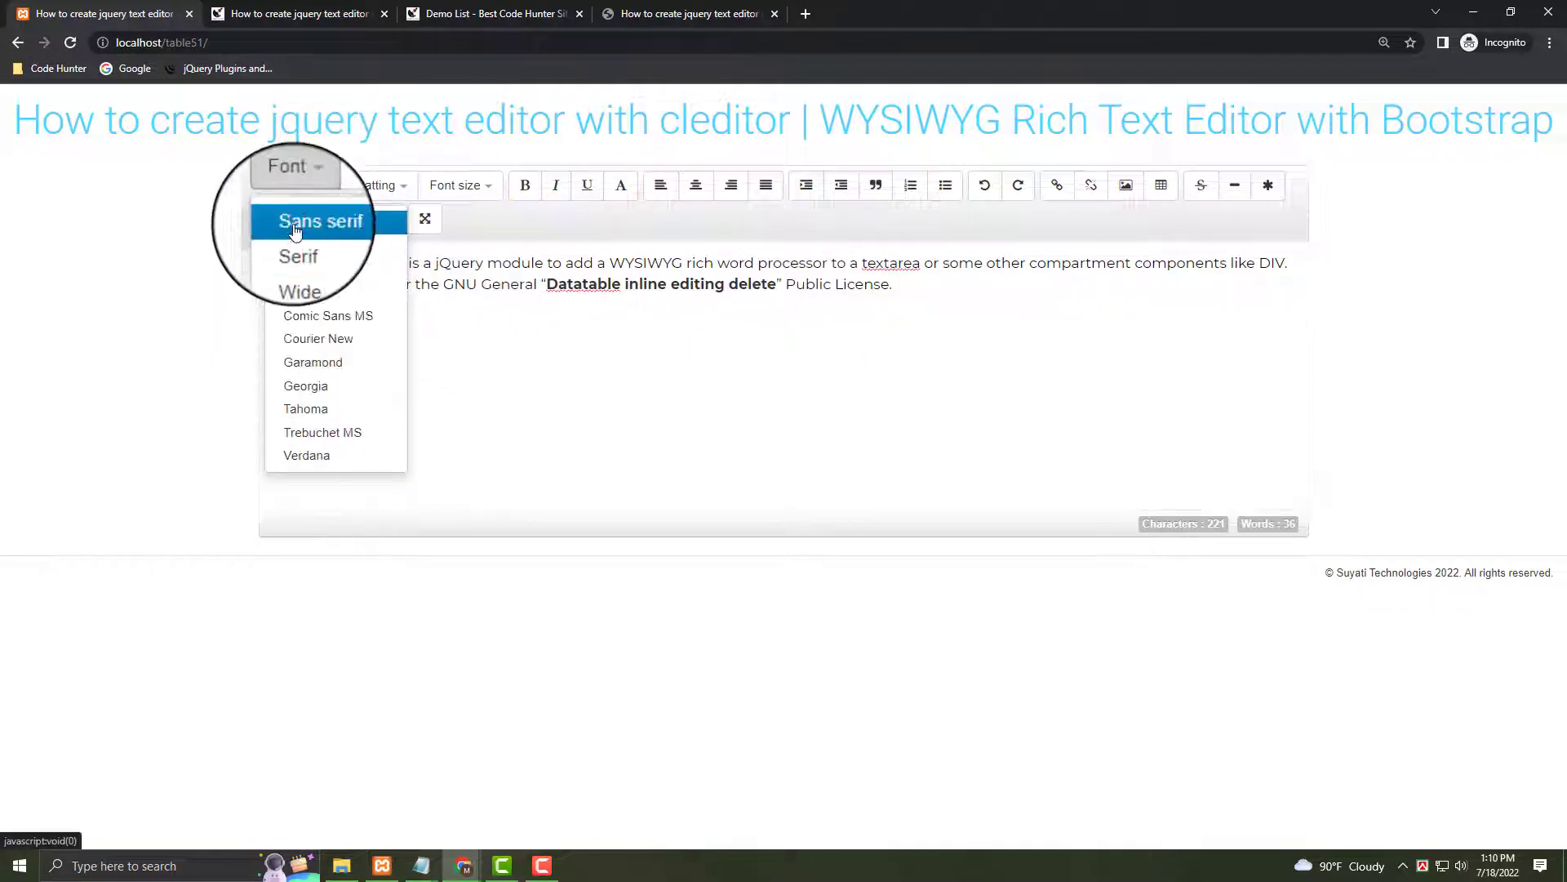
click(371, 184)
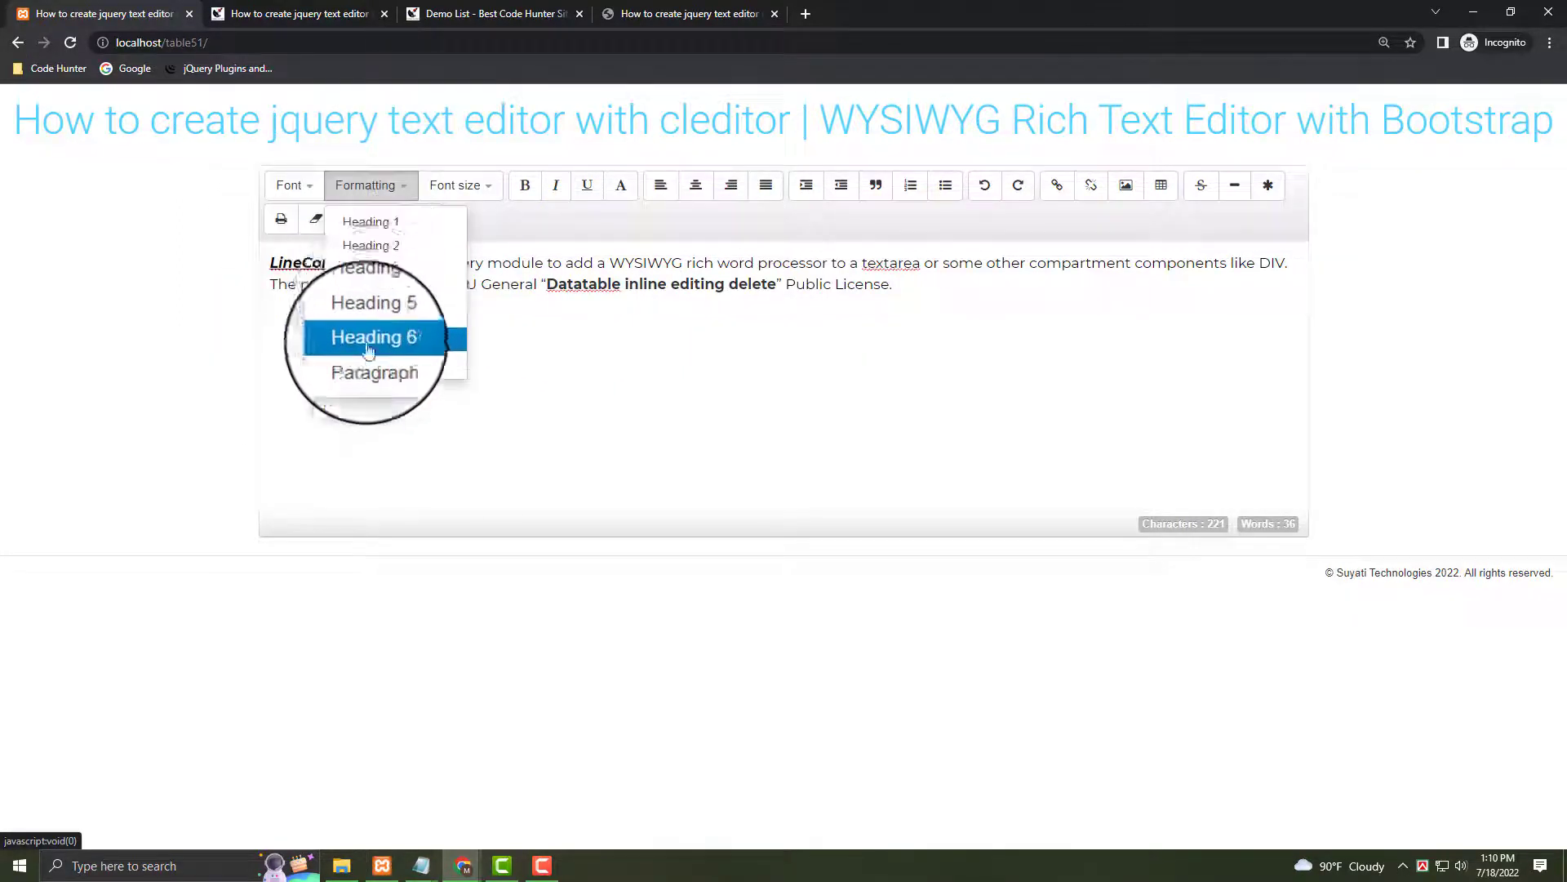
click(463, 186)
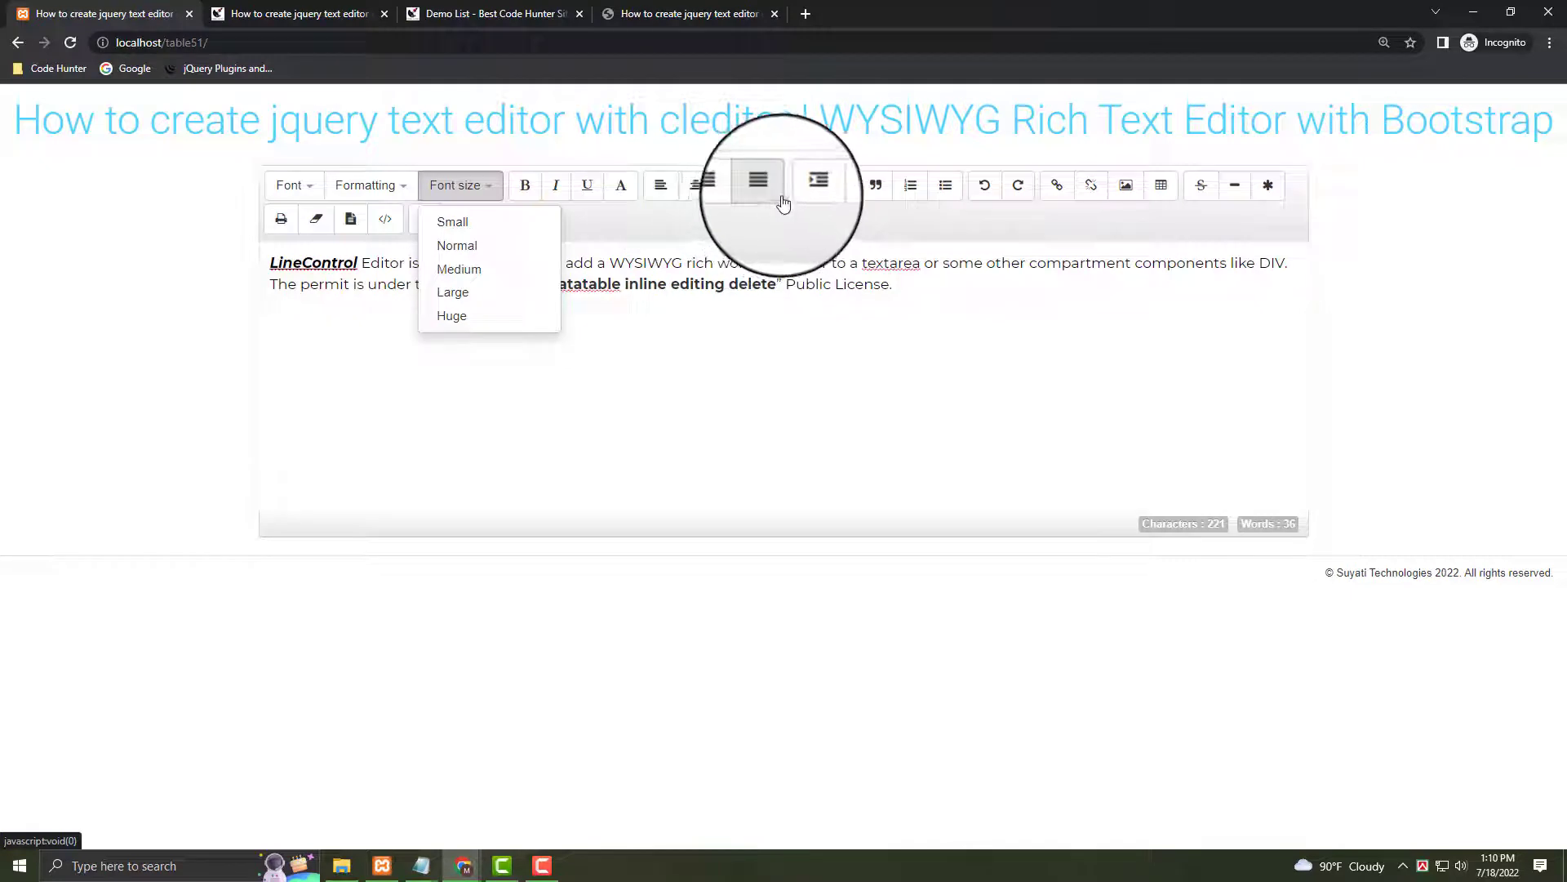
click(941, 269)
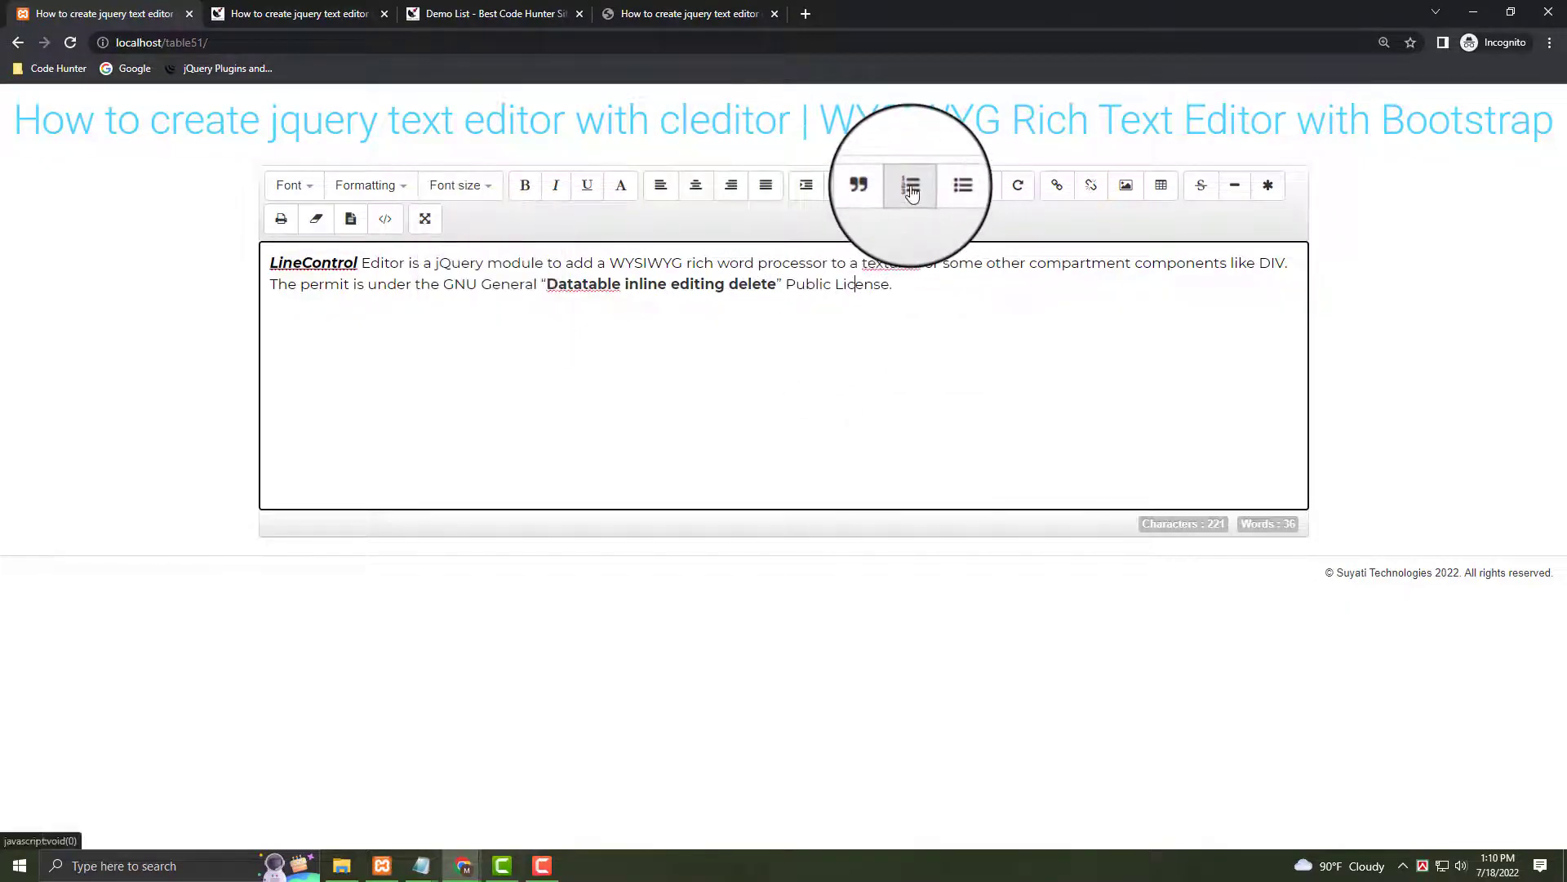
click(916, 288)
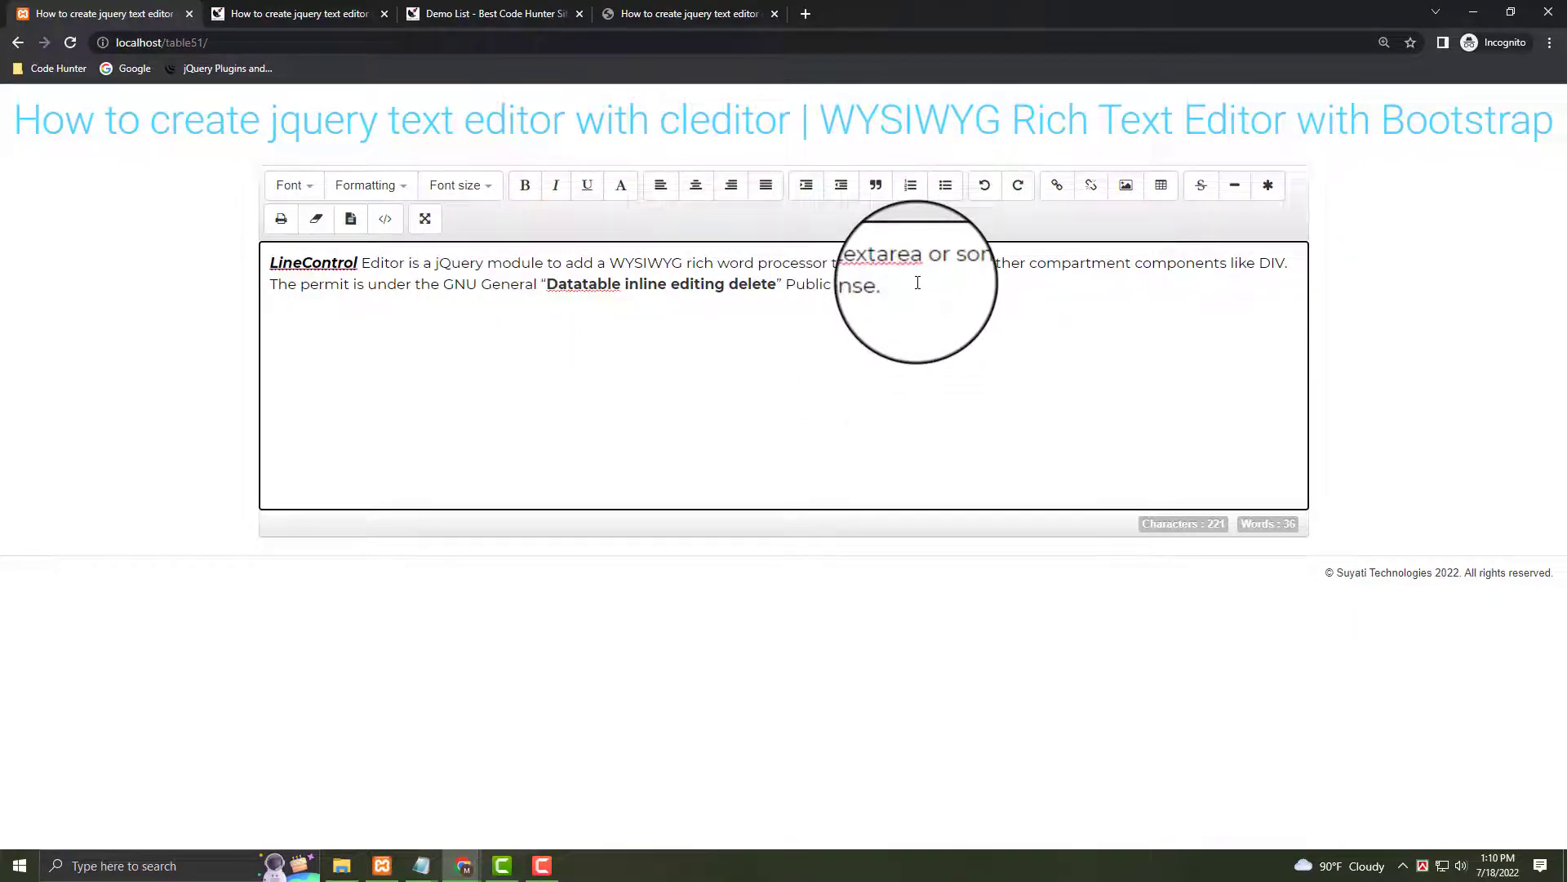
key(Return)
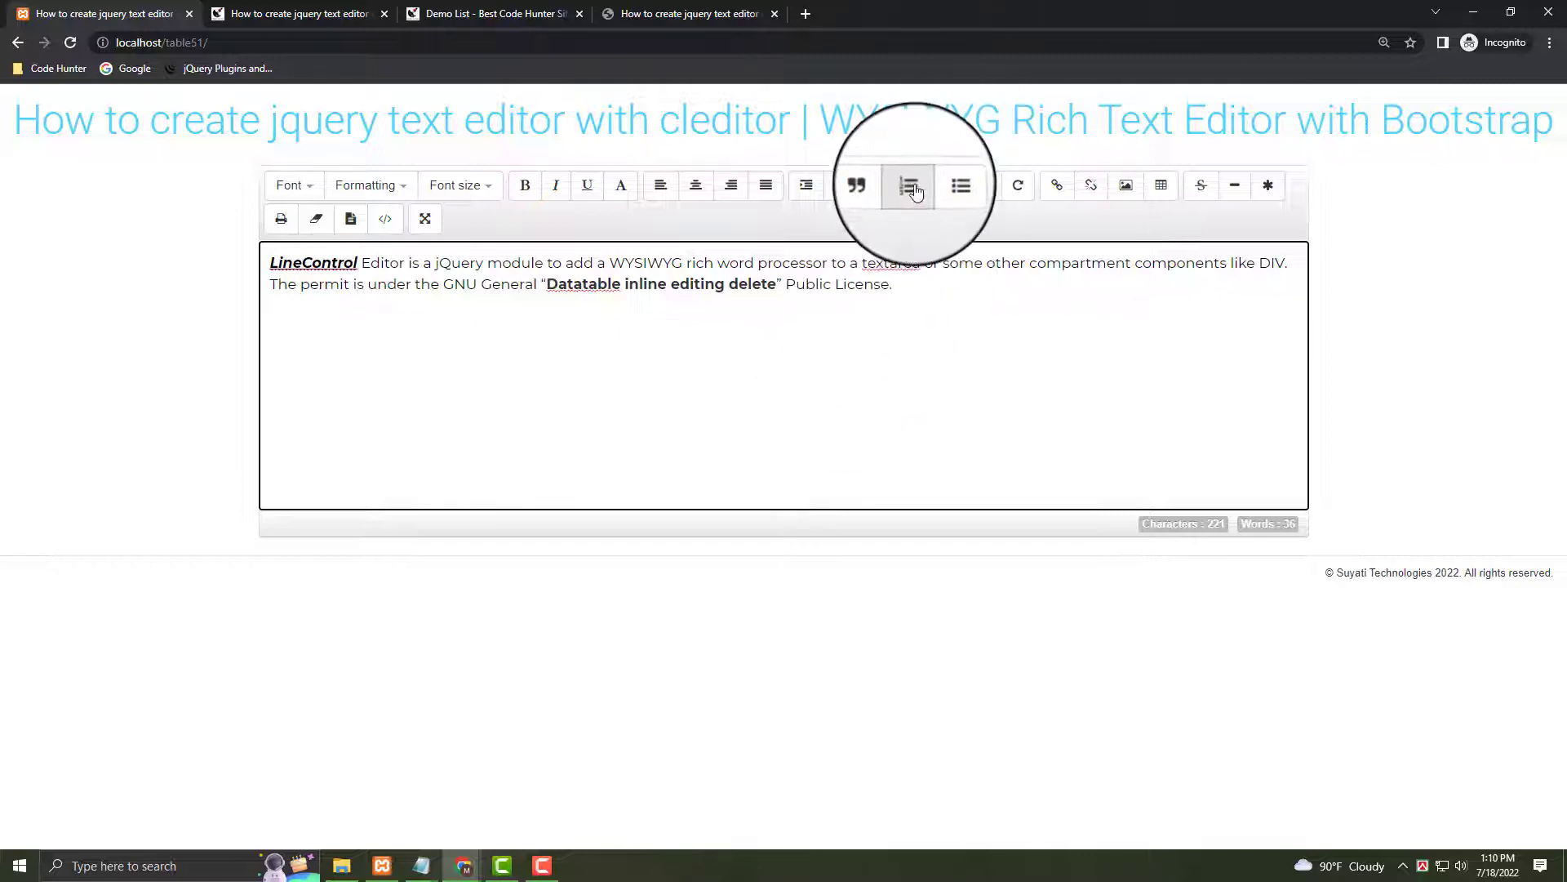
Start a numbered list below the LineControl paragraph, then switch to the Code Hunter article tab.
click(910, 185)
text(yhkiuil)
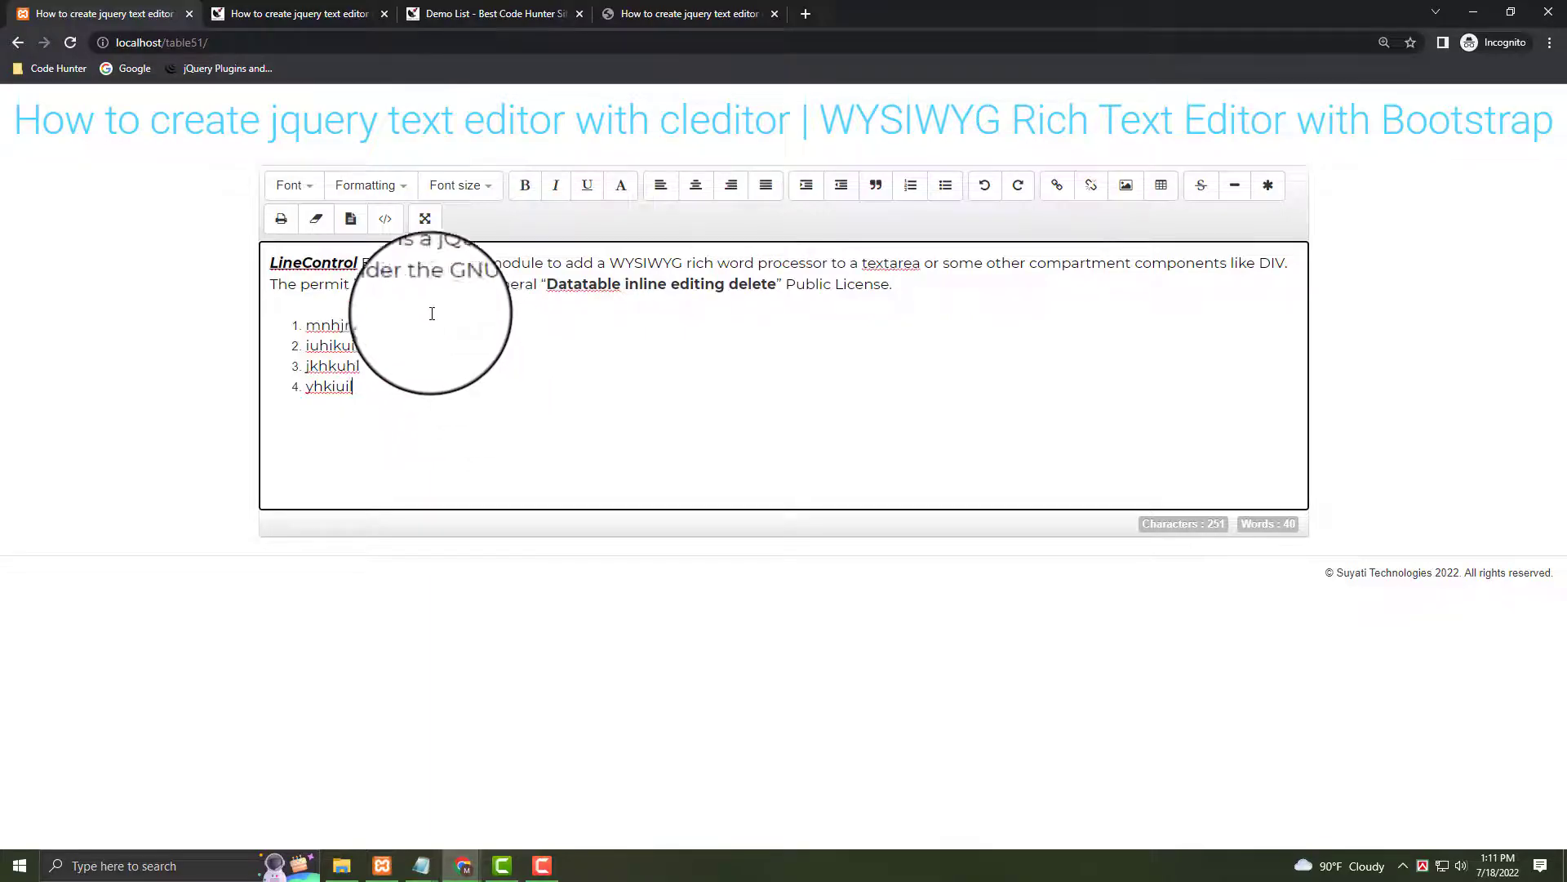
click(300, 14)
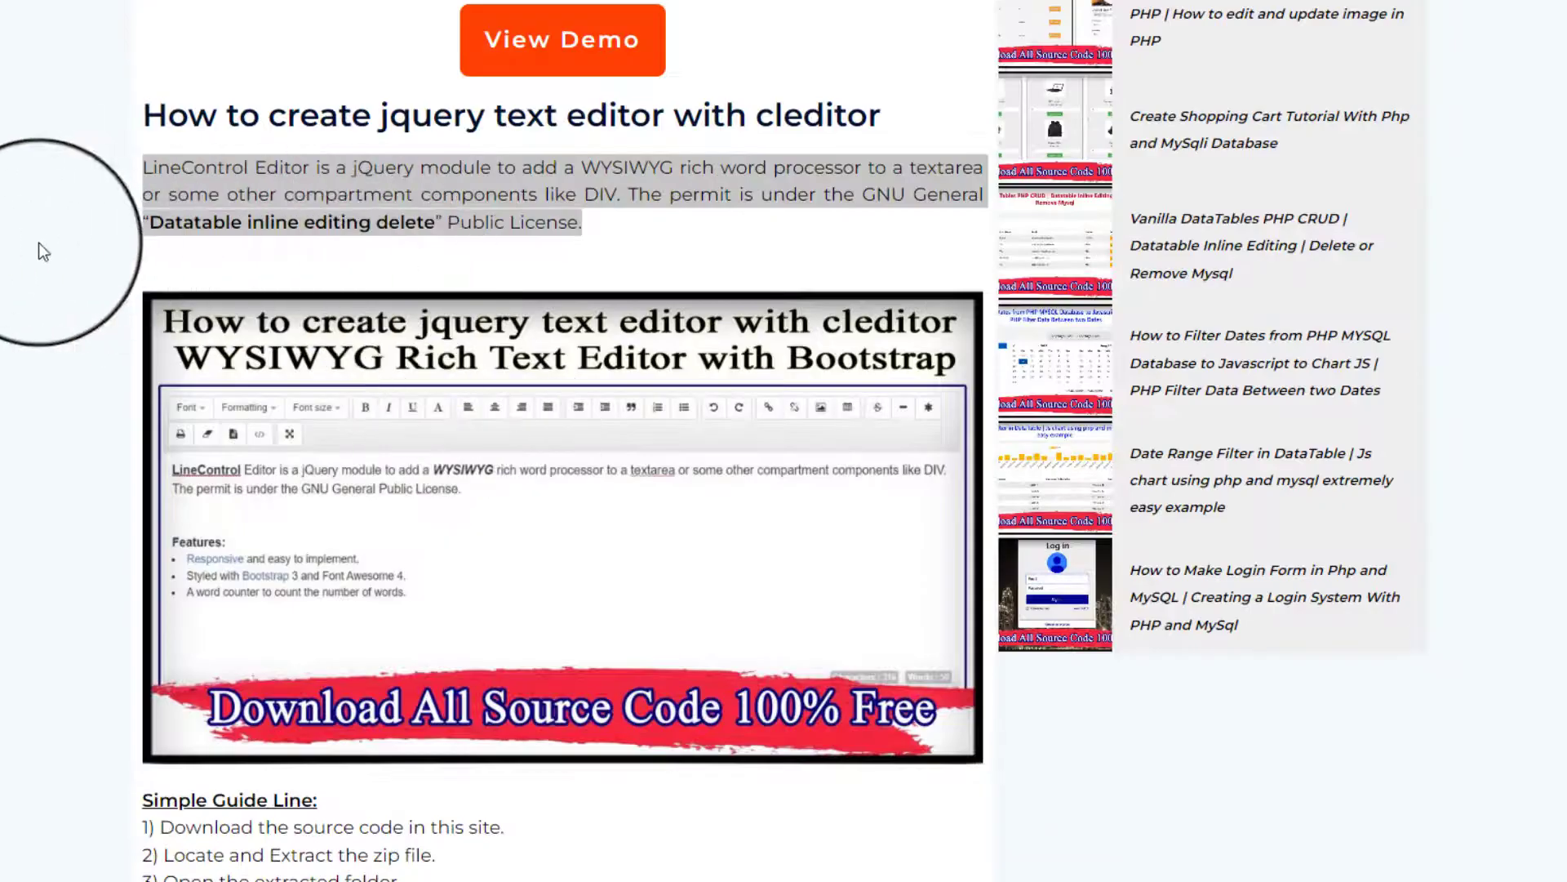
click(39, 242)
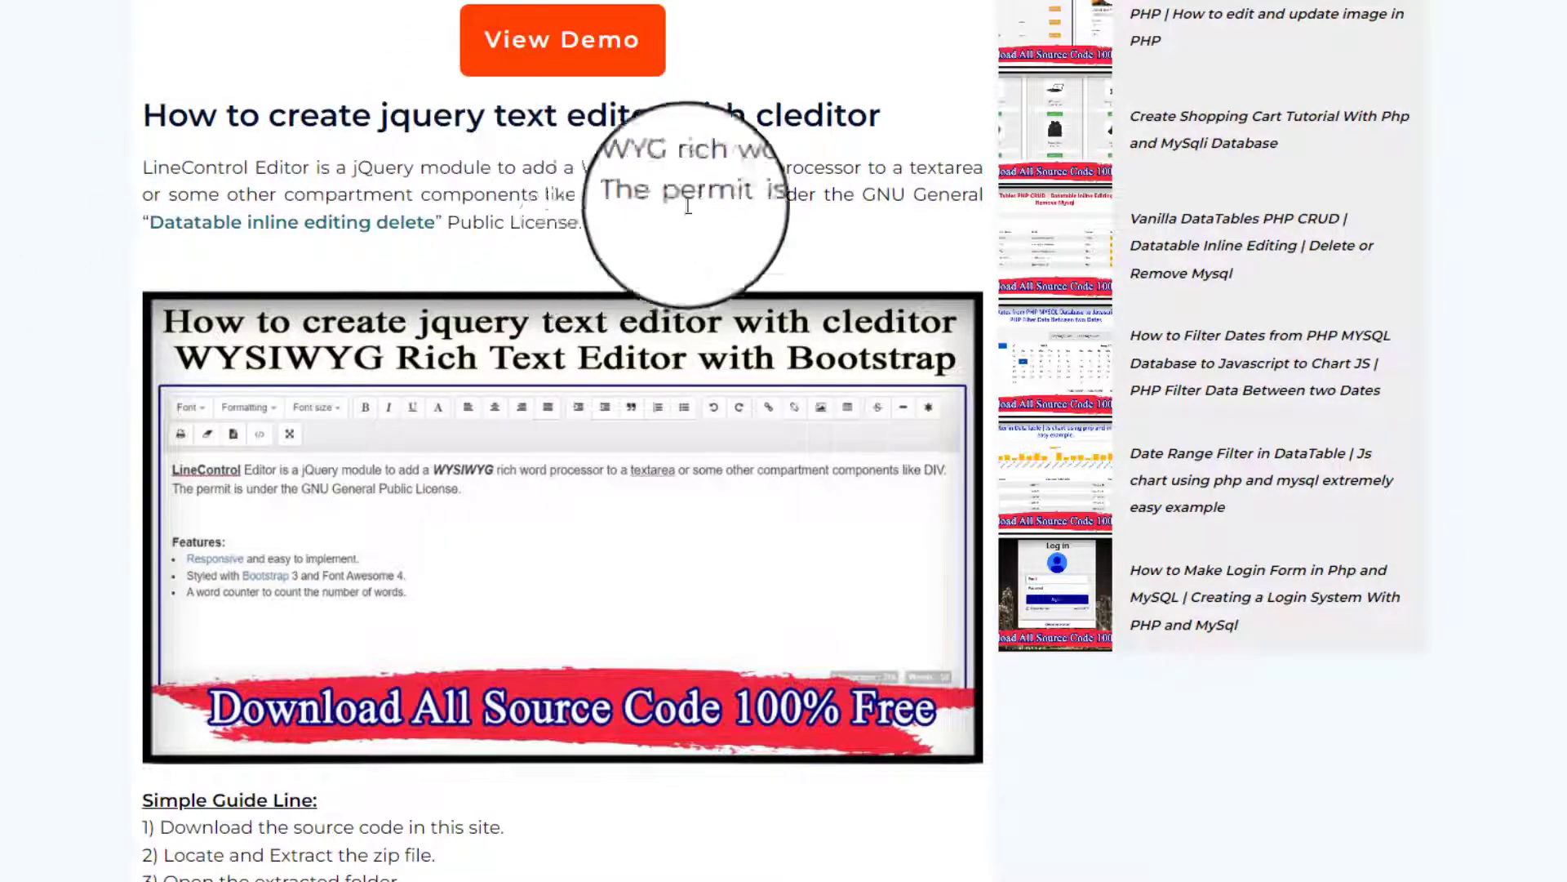
scroll(854, 336, down, 4)
scroll(735, 441, down, 1)
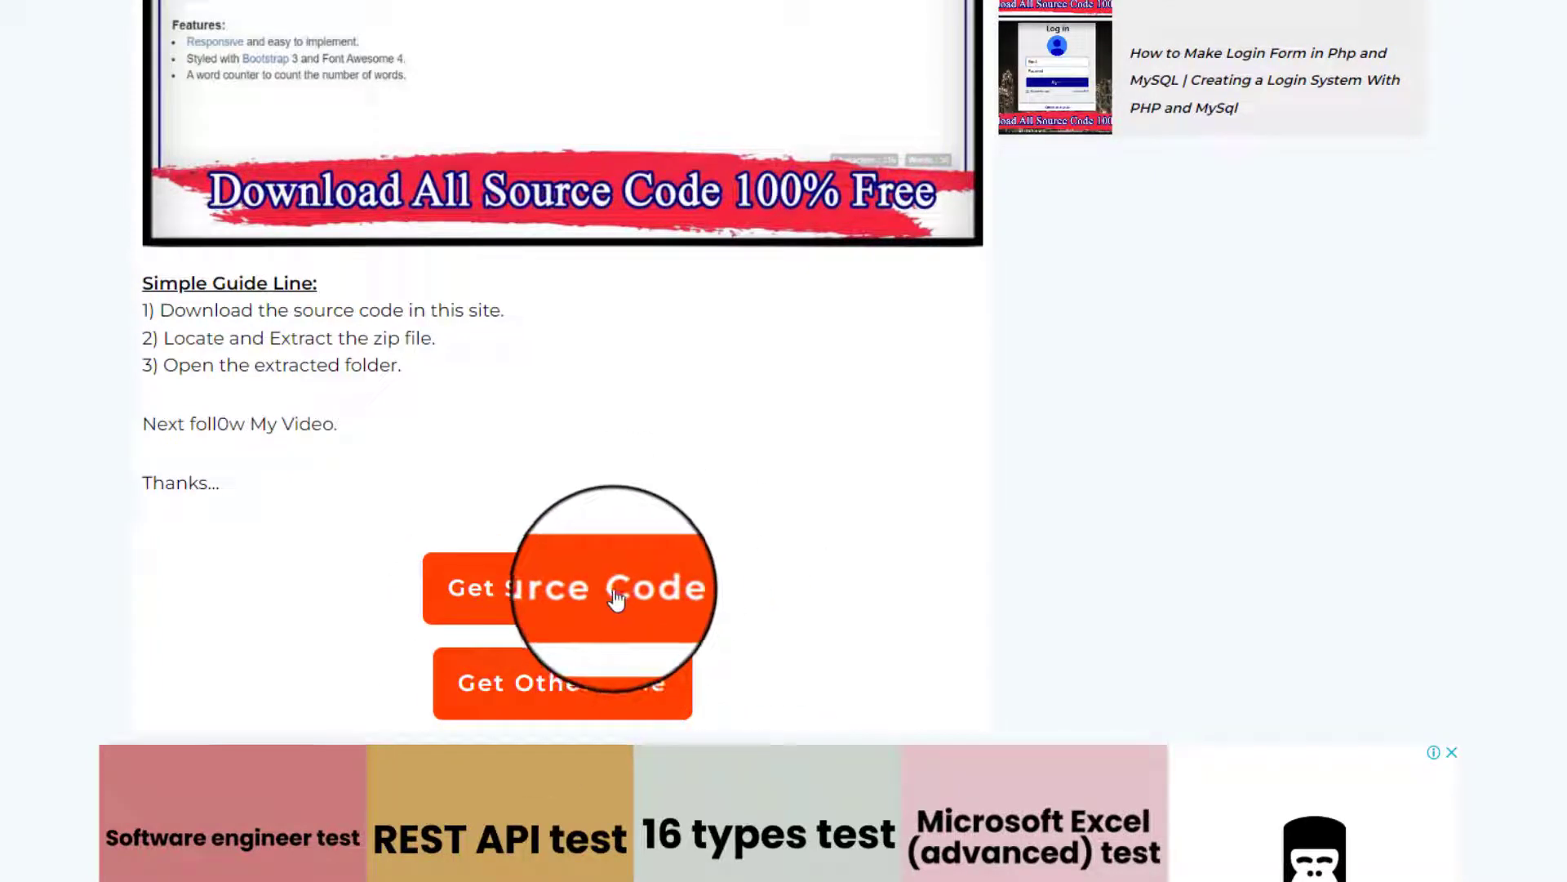
scroll(618, 597, up, 1)
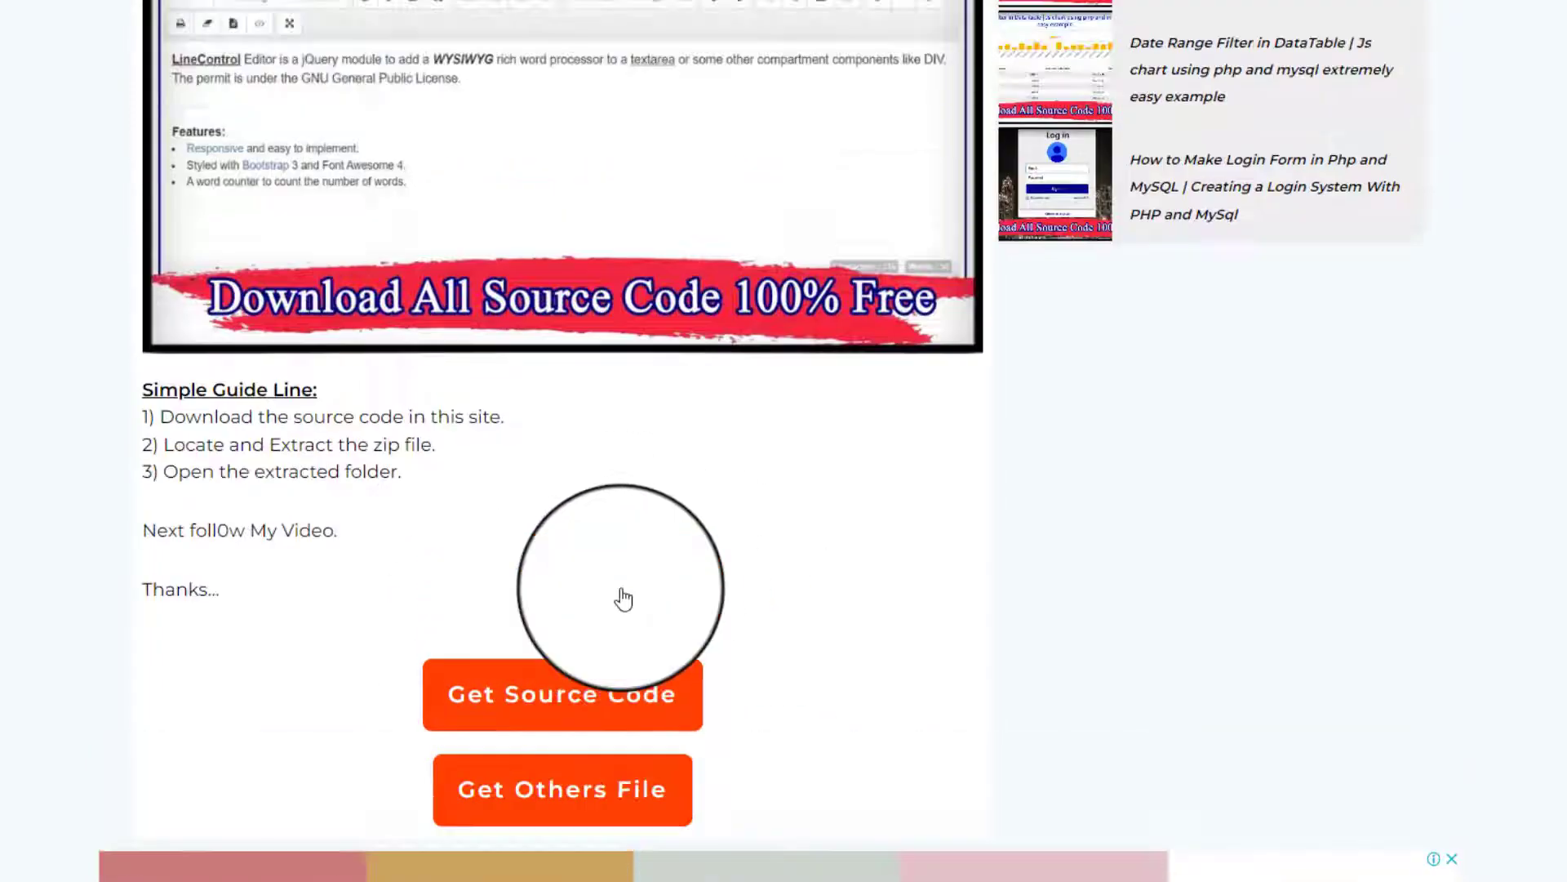
scroll(619, 596, up, 2)
scroll(609, 675, down, 1)
scroll(608, 668, down, 2)
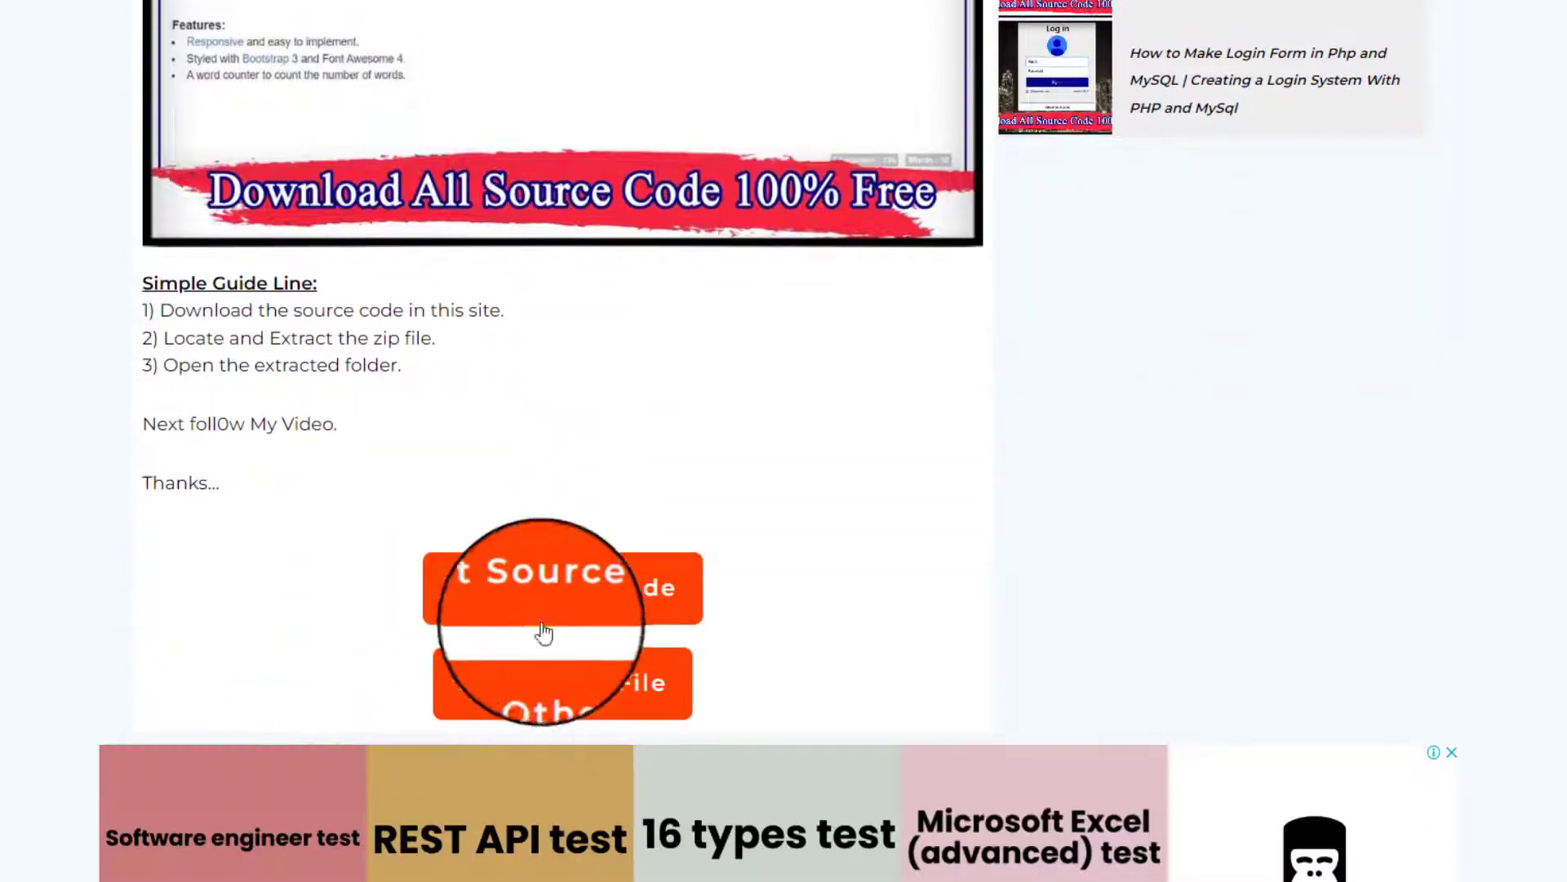
scroll(543, 638, up, 2)
scroll(559, 612, up, 1)
scroll(551, 539, up, 2)
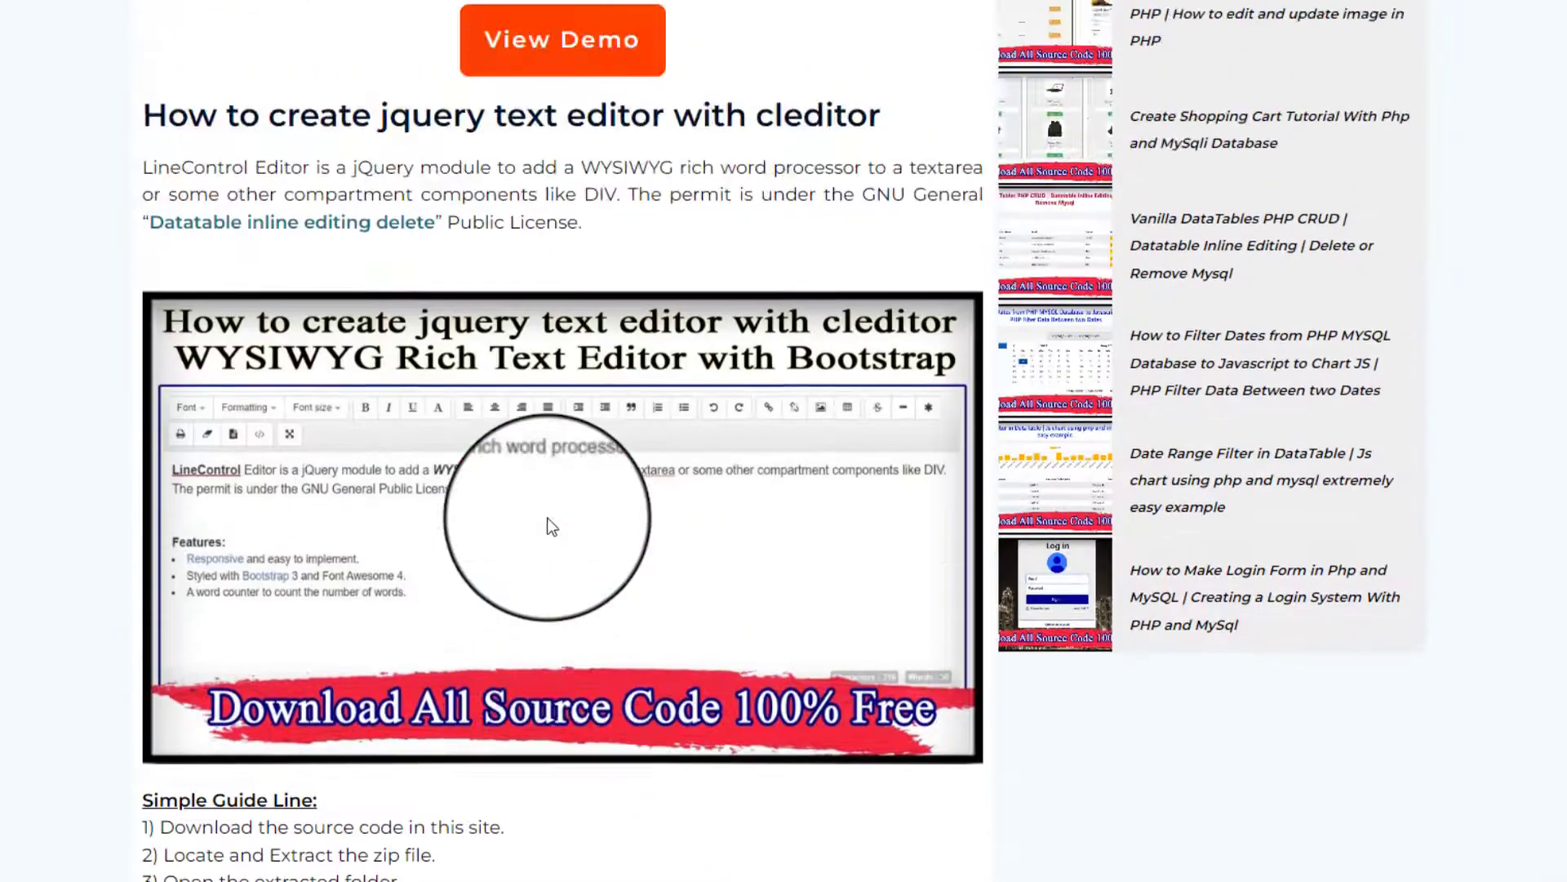
scroll(540, 75, up, 1)
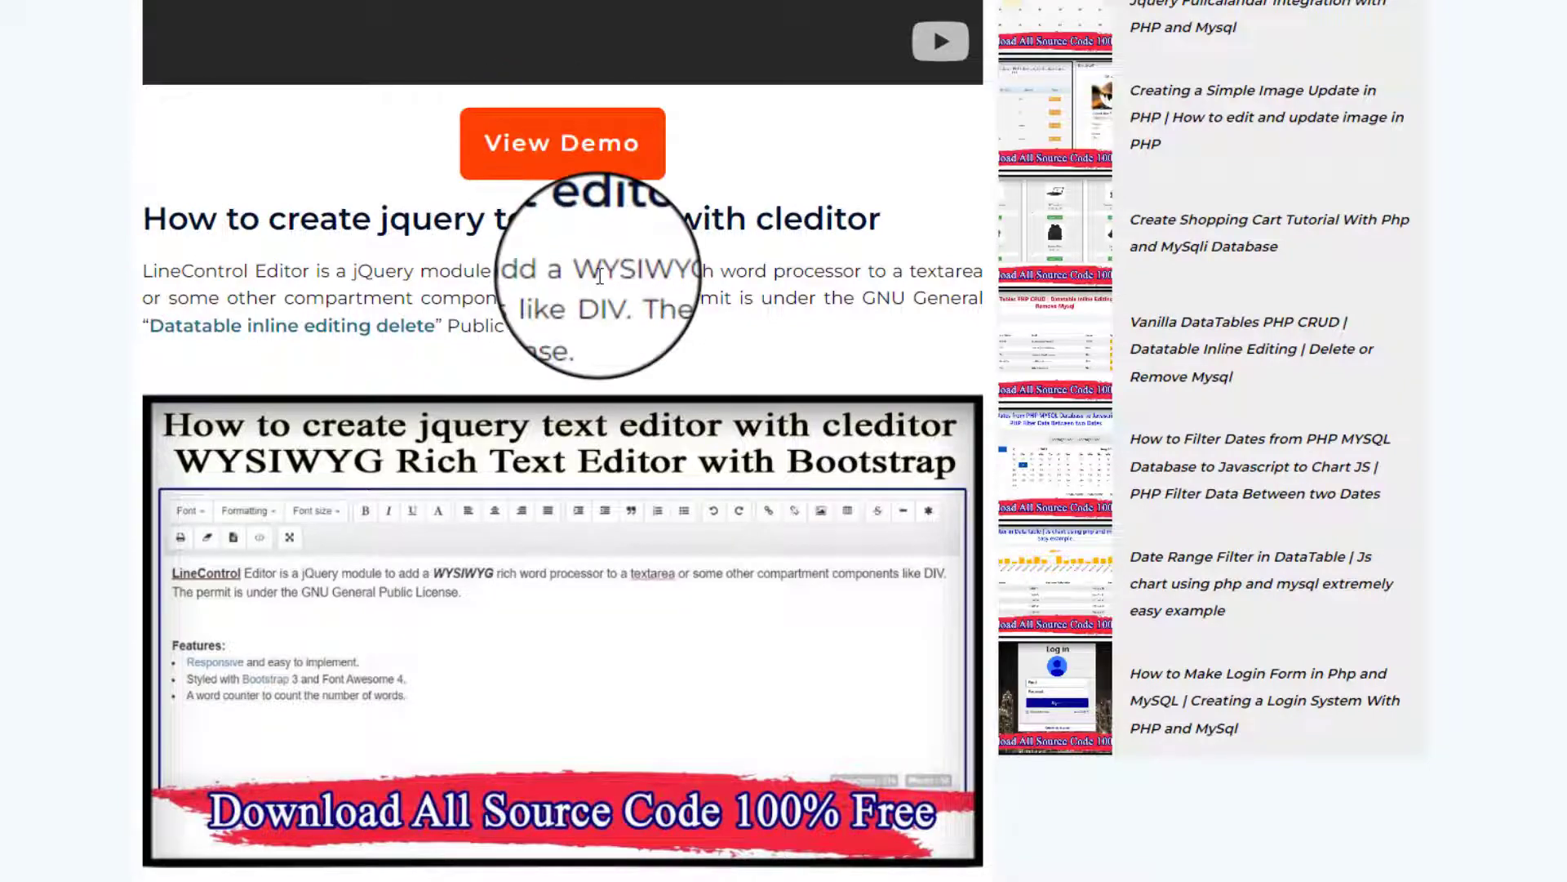
scroll(646, 379, up, 4)
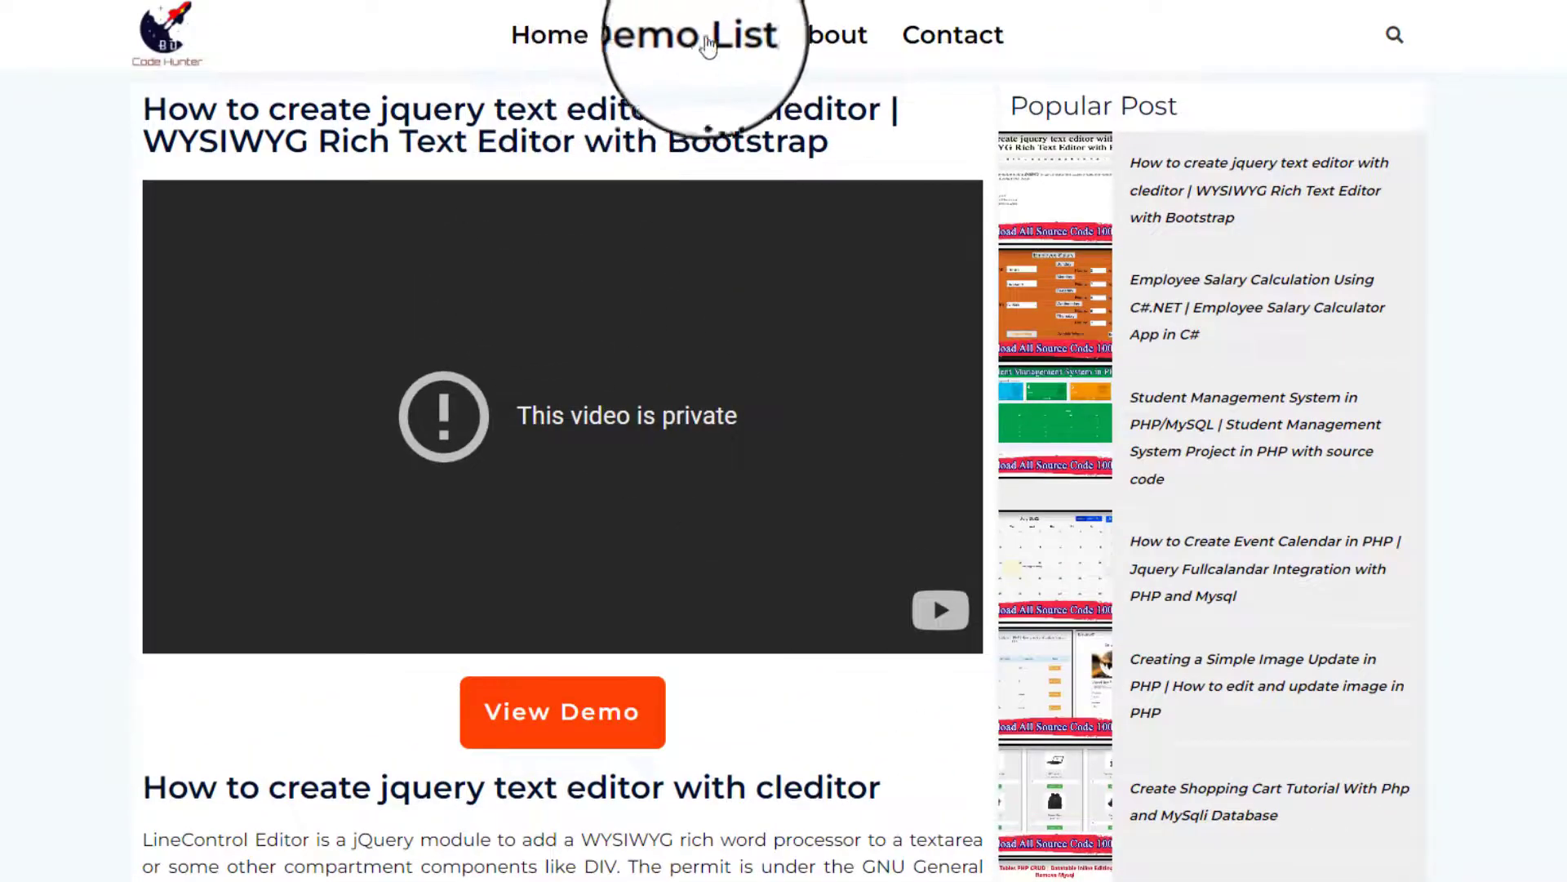
Go to the Demo List and open View Details for entry 47, the cleditor post.
click(675, 19)
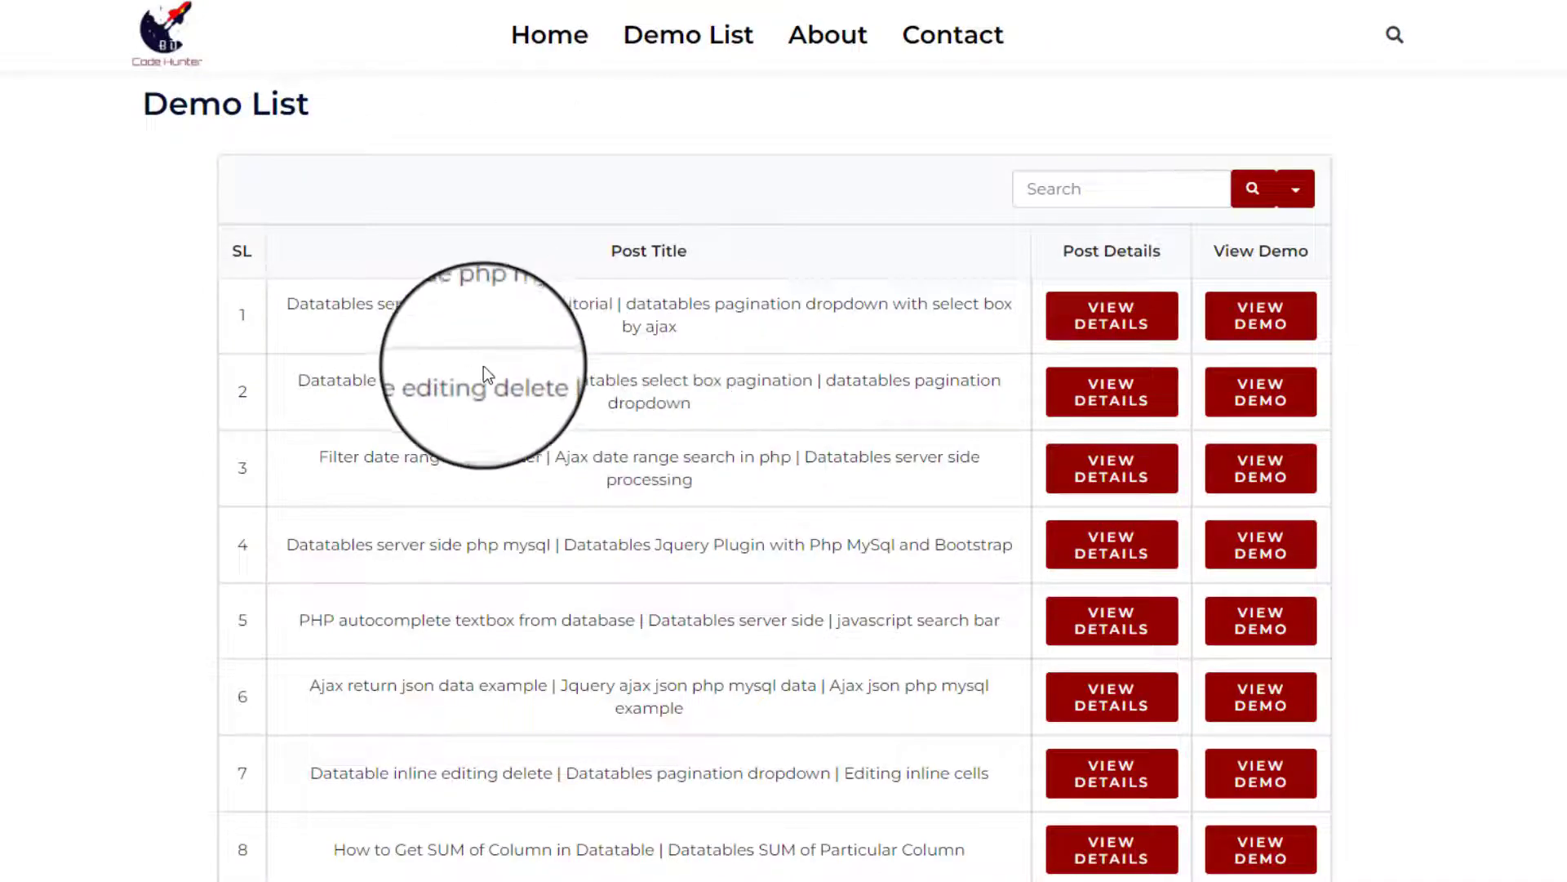
scroll(483, 365, down, 3)
scroll(484, 363, down, 3)
scroll(485, 364, down, 3)
scroll(484, 364, down, 5)
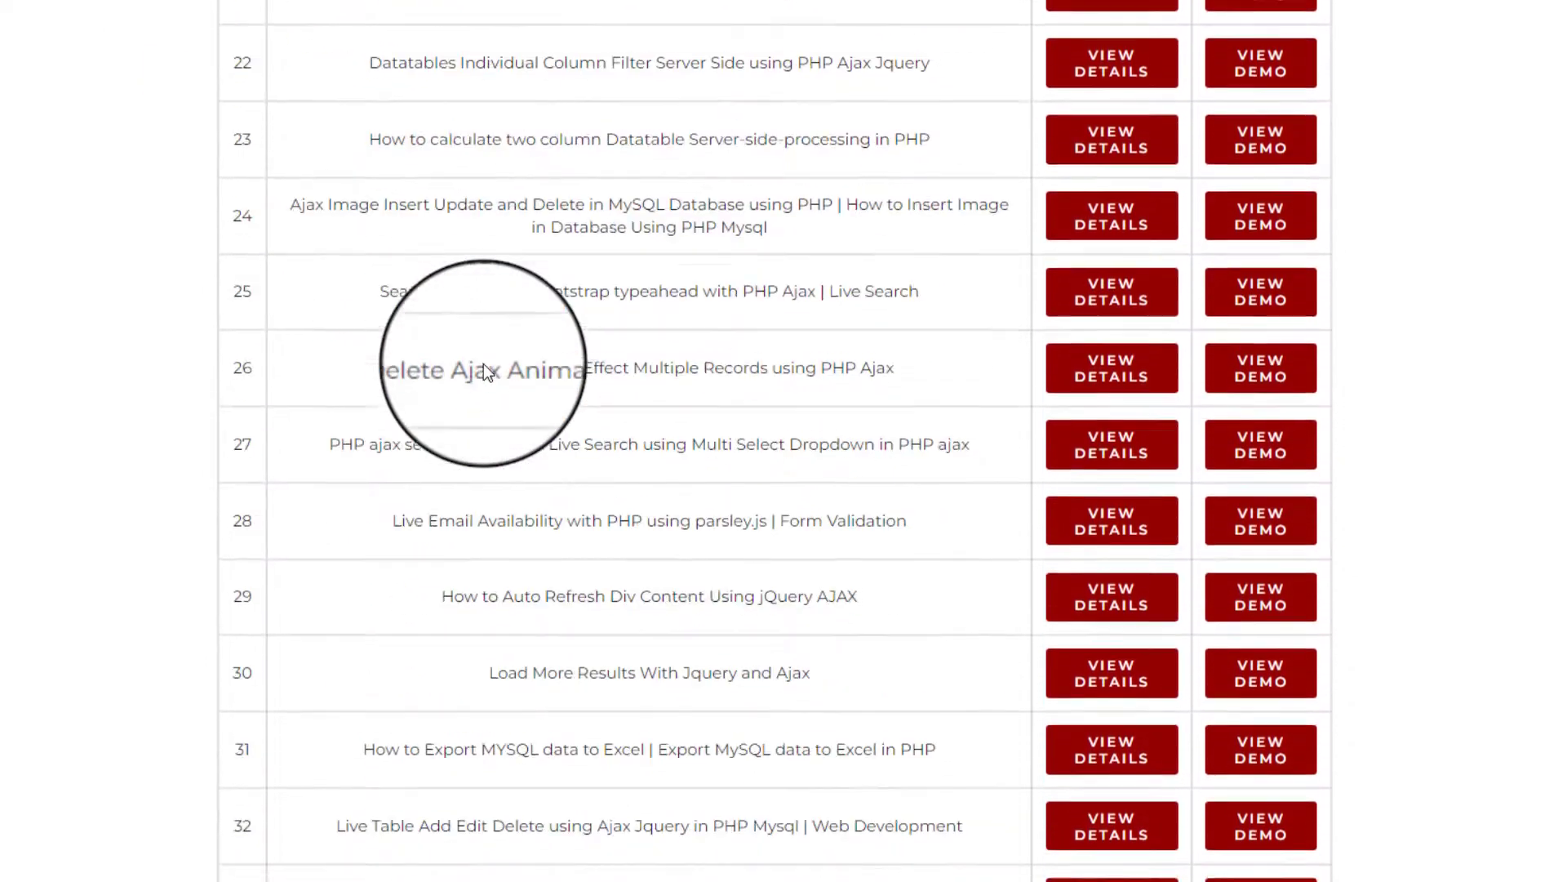
scroll(483, 364, down, 3)
scroll(484, 364, up, 6)
scroll(357, 327, up, 5)
scroll(356, 328, up, 3)
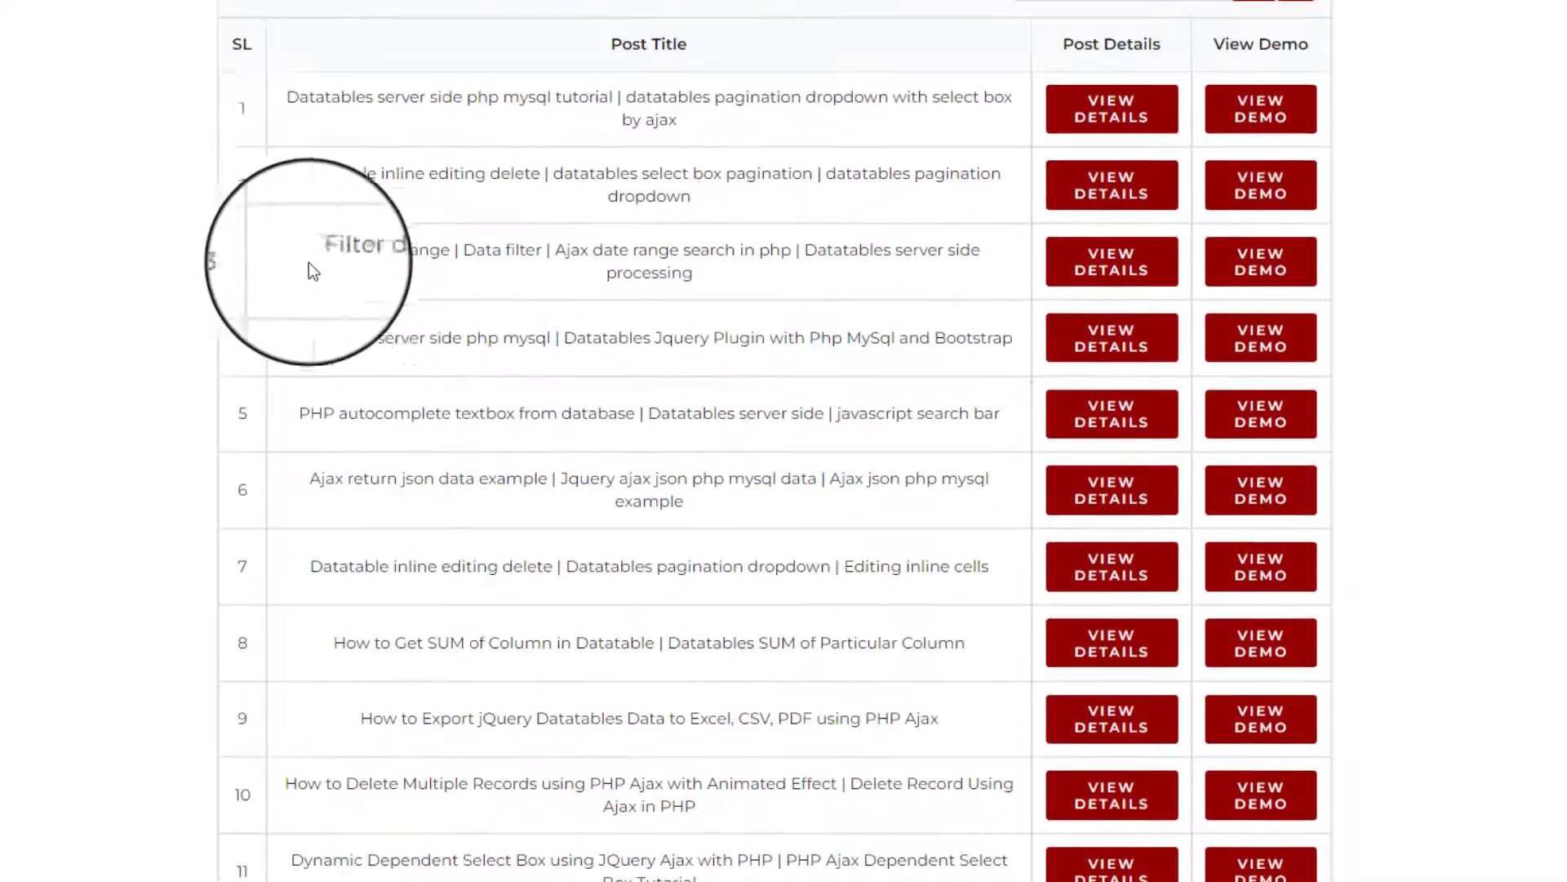
scroll(530, 523, down, 1)
scroll(512, 522, down, 8)
scroll(512, 522, down, 8)
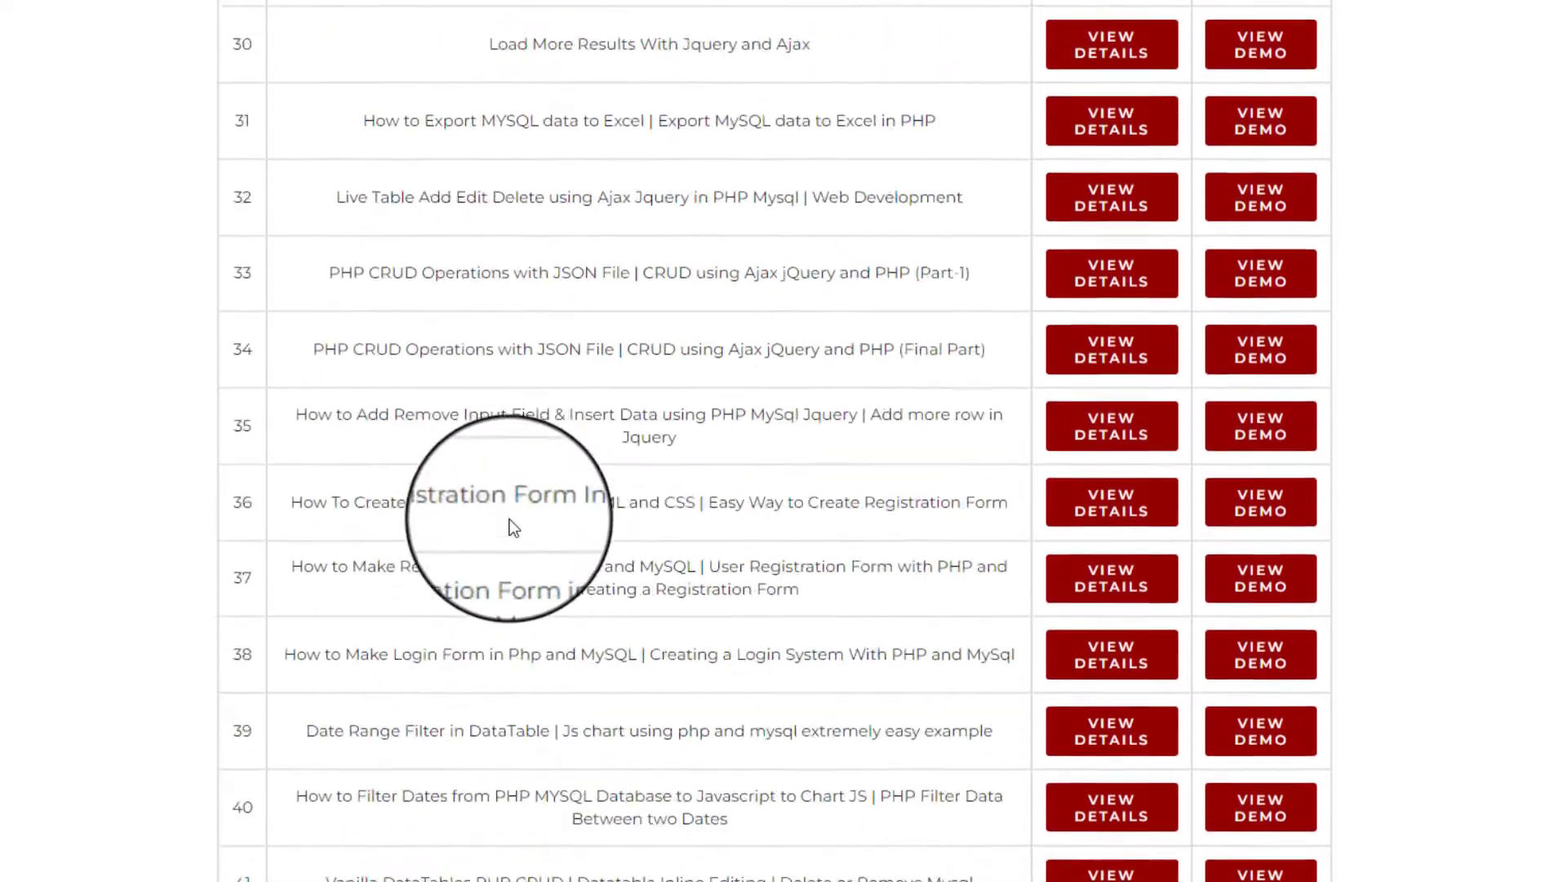
scroll(613, 524, down, 5)
scroll(518, 525, down, 3)
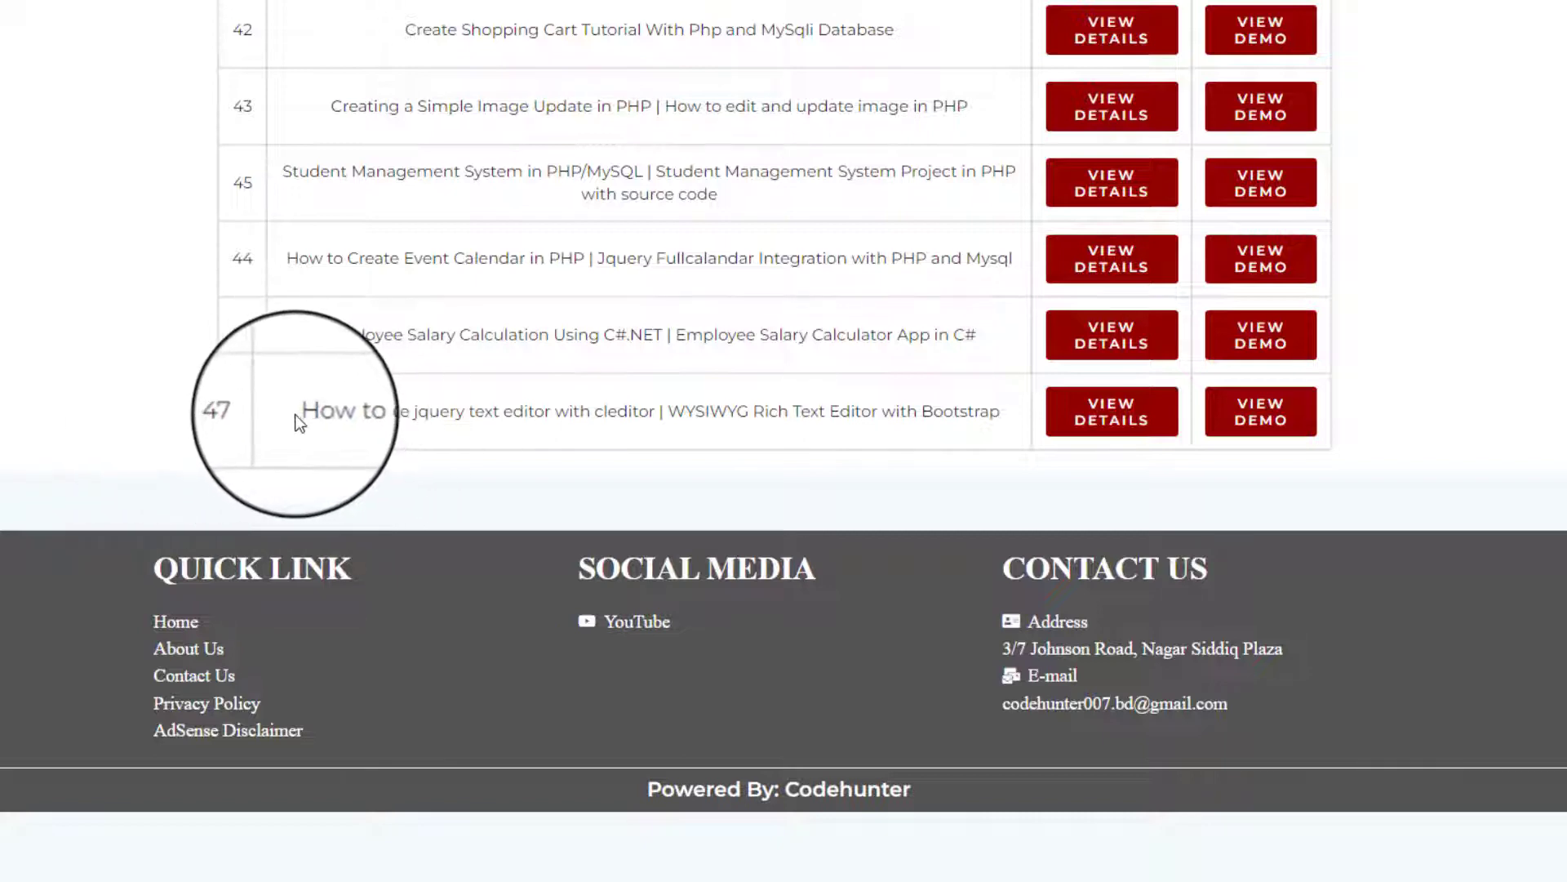
drag(301, 412, 925, 392)
click(921, 393)
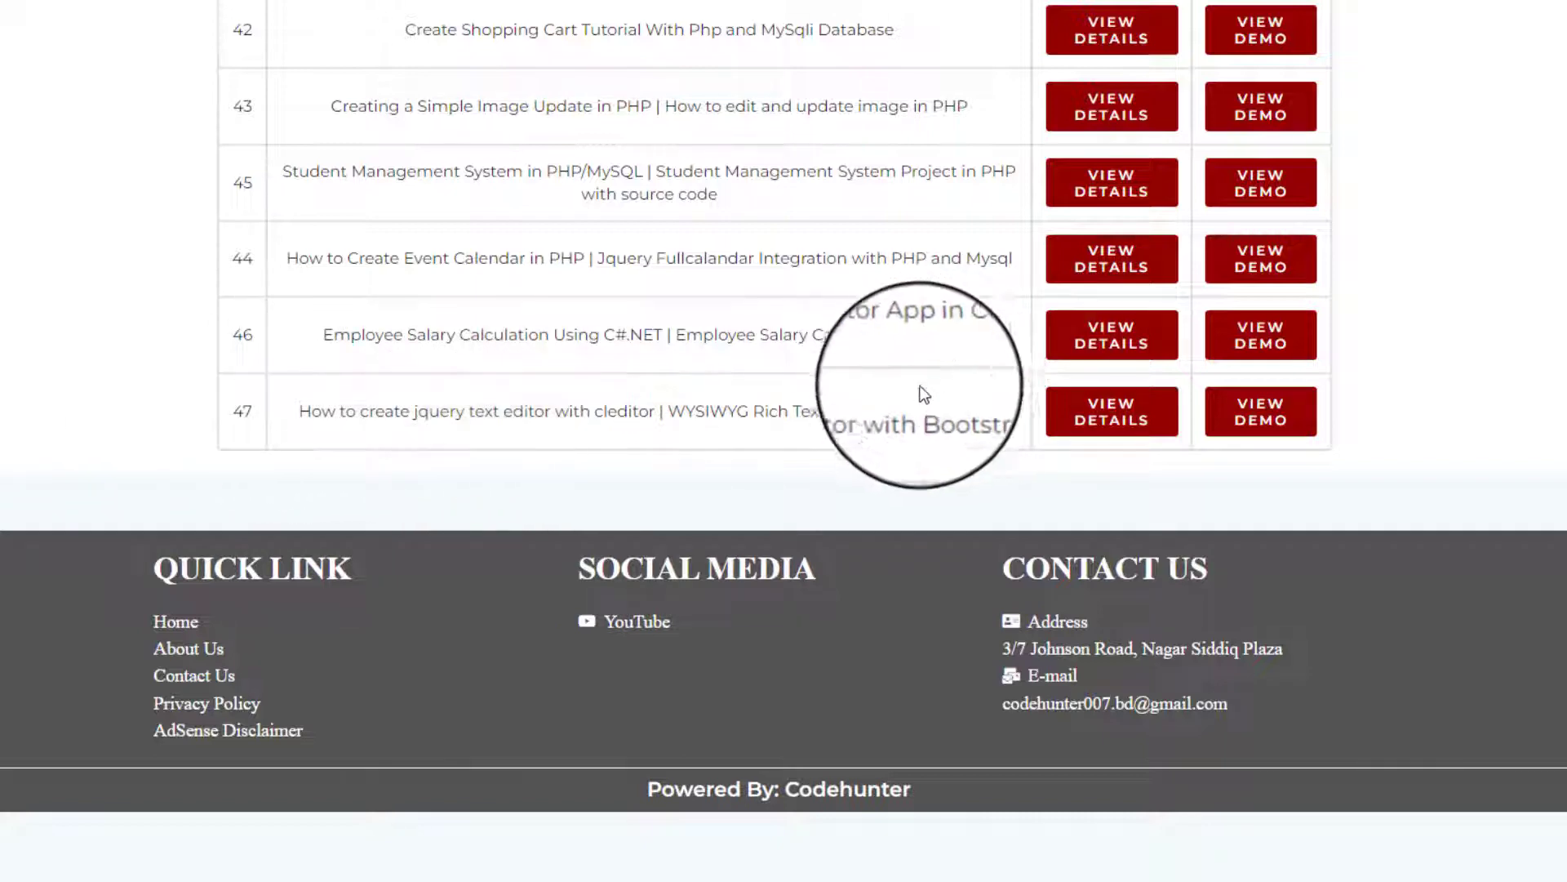
click(1117, 424)
scroll(474, 335, down, 2)
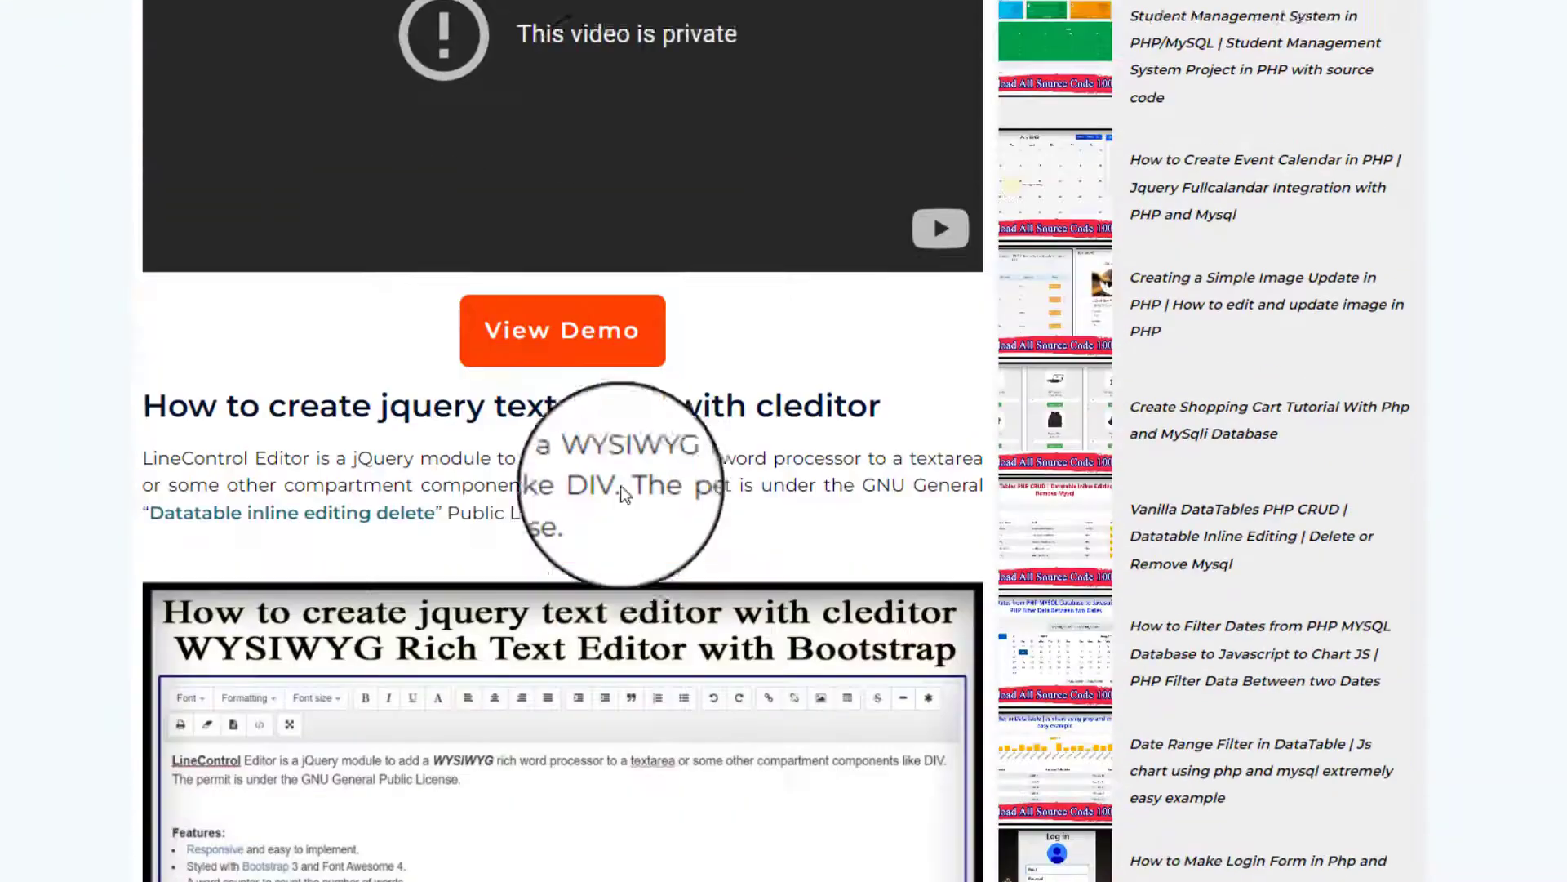
scroll(620, 492, down, 4)
Go back to the Demo List, open entry 47's View Demo, and focus its empty editor.
key(alt+Left)
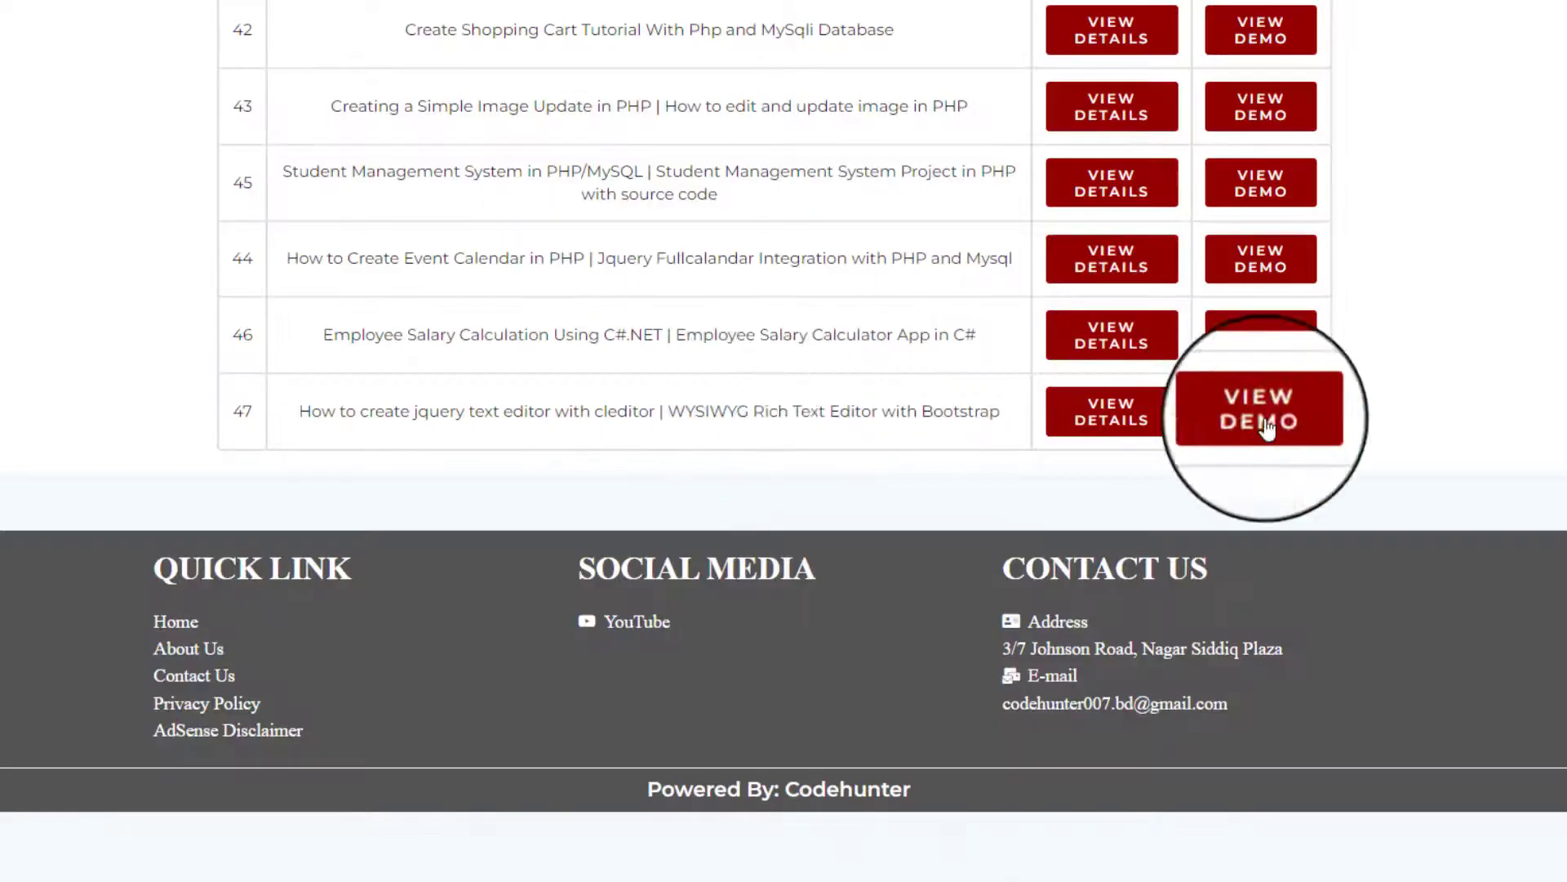
click(1262, 410)
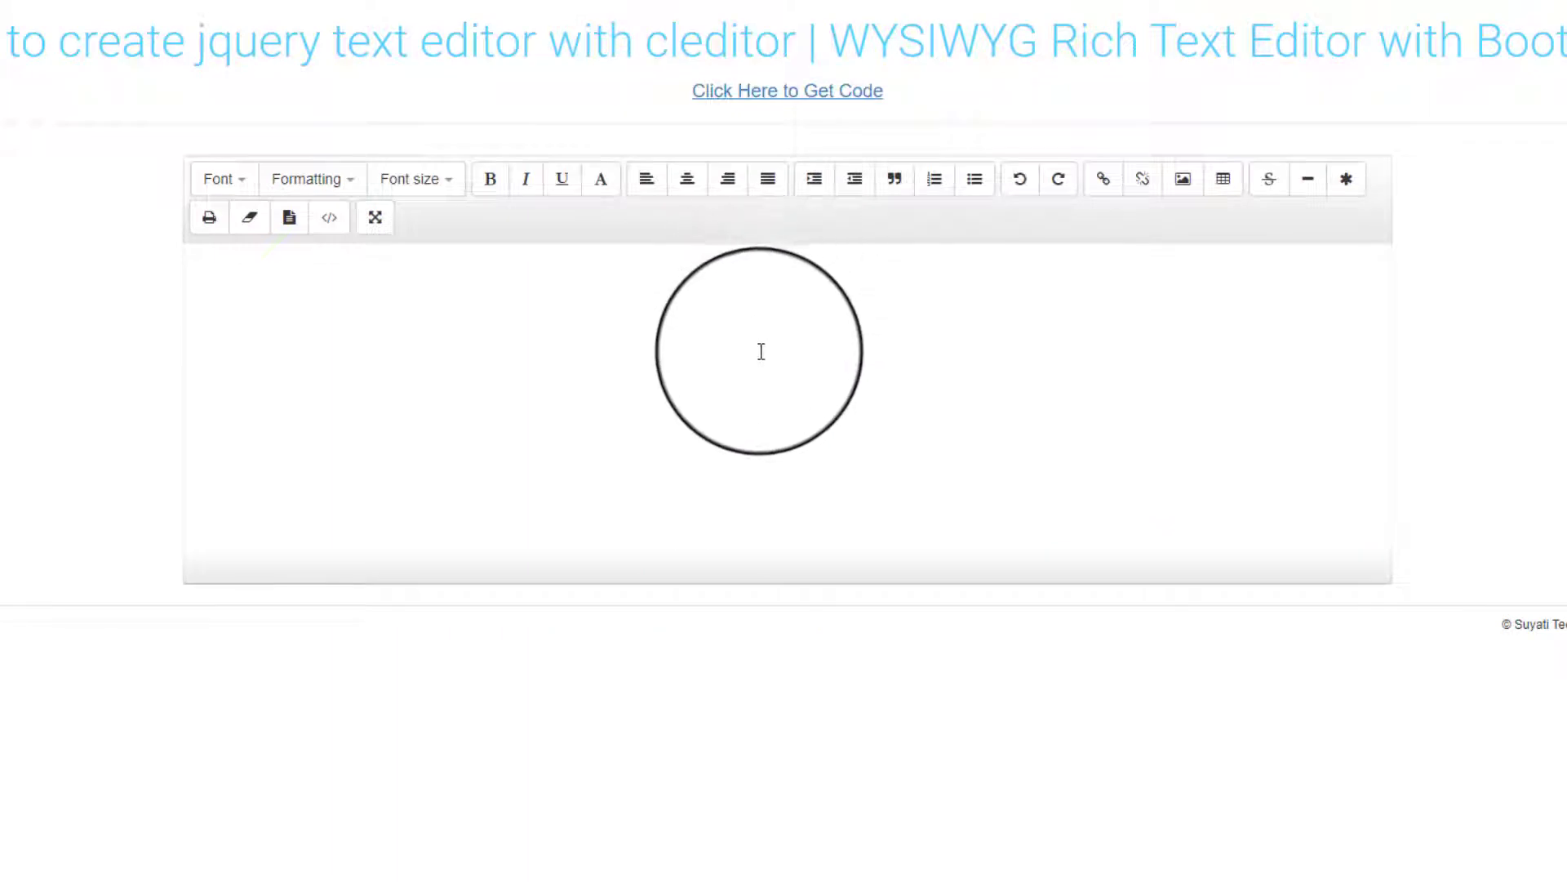
click(760, 351)
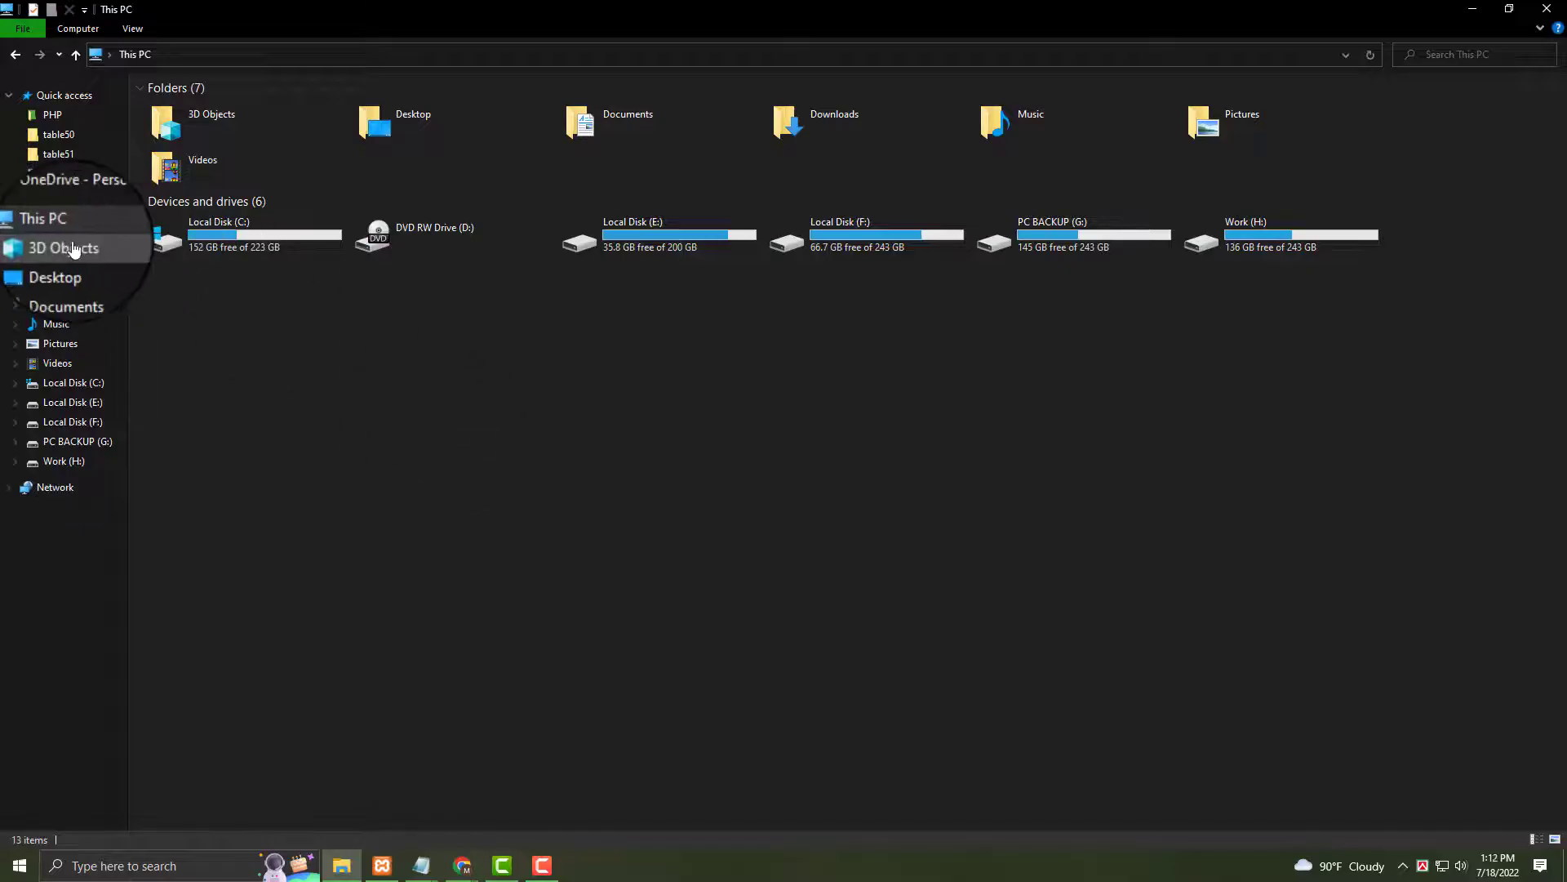
Navigate from Local Disk (C:) through xampp and htdocs into the table51 folder.
double_click(225, 234)
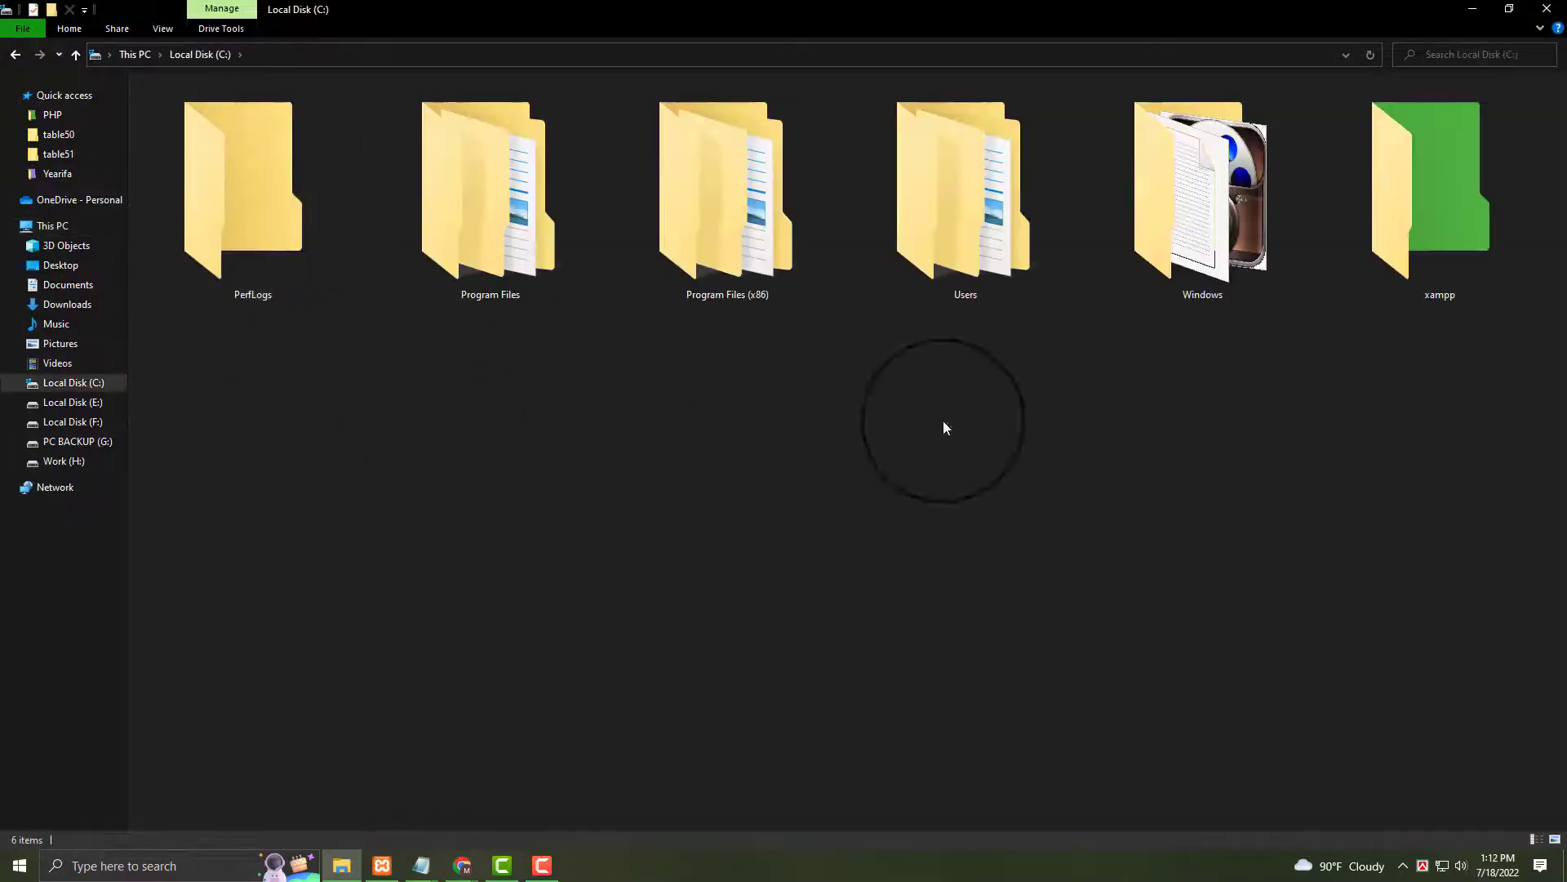
double_click(1412, 221)
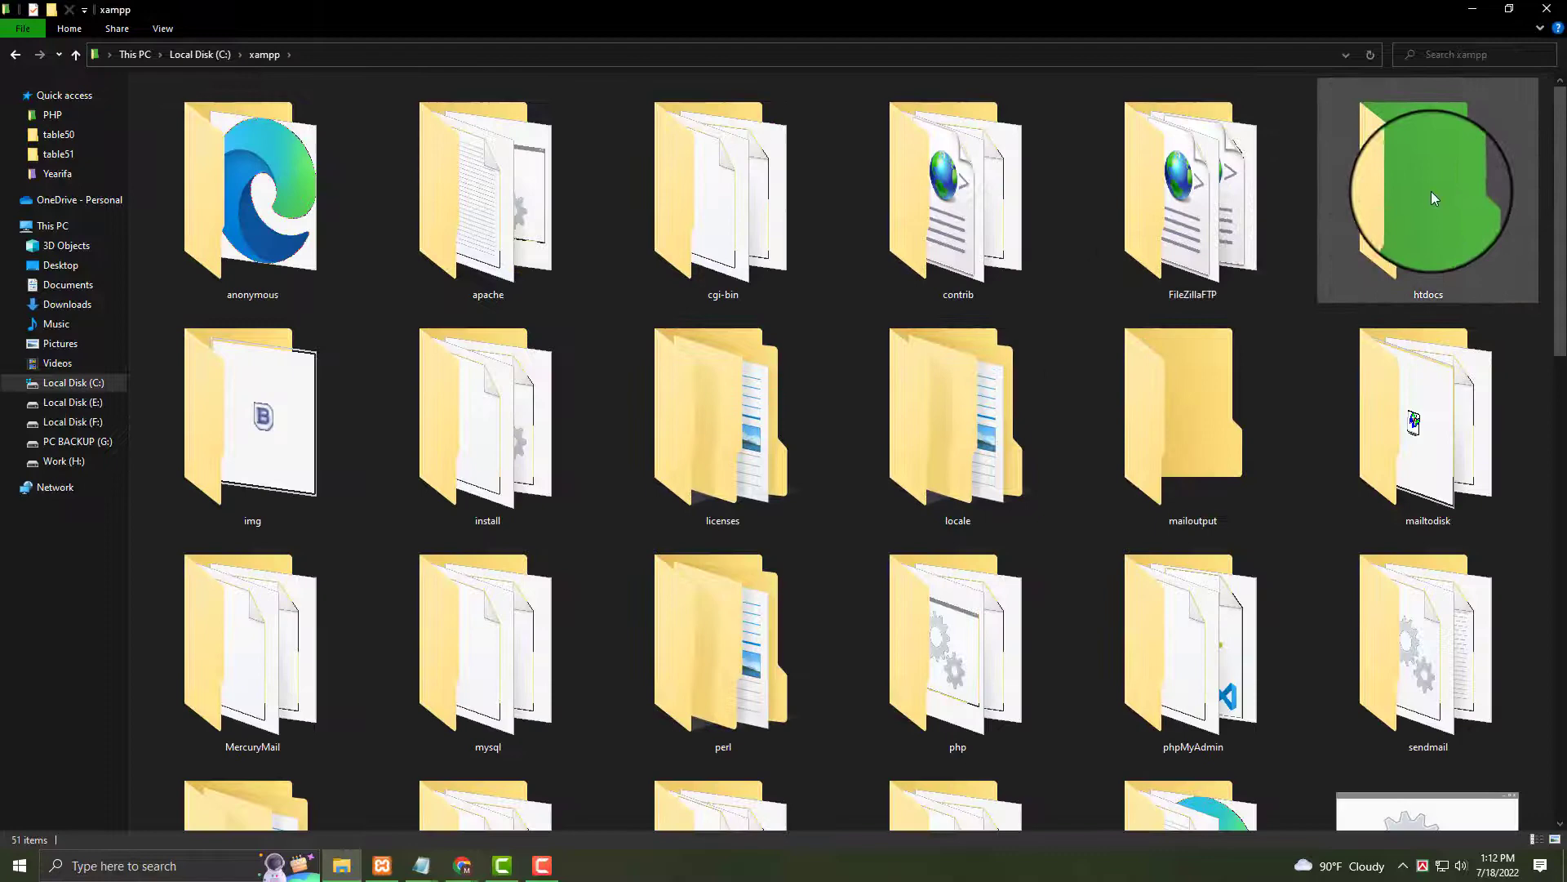
double_click(1429, 196)
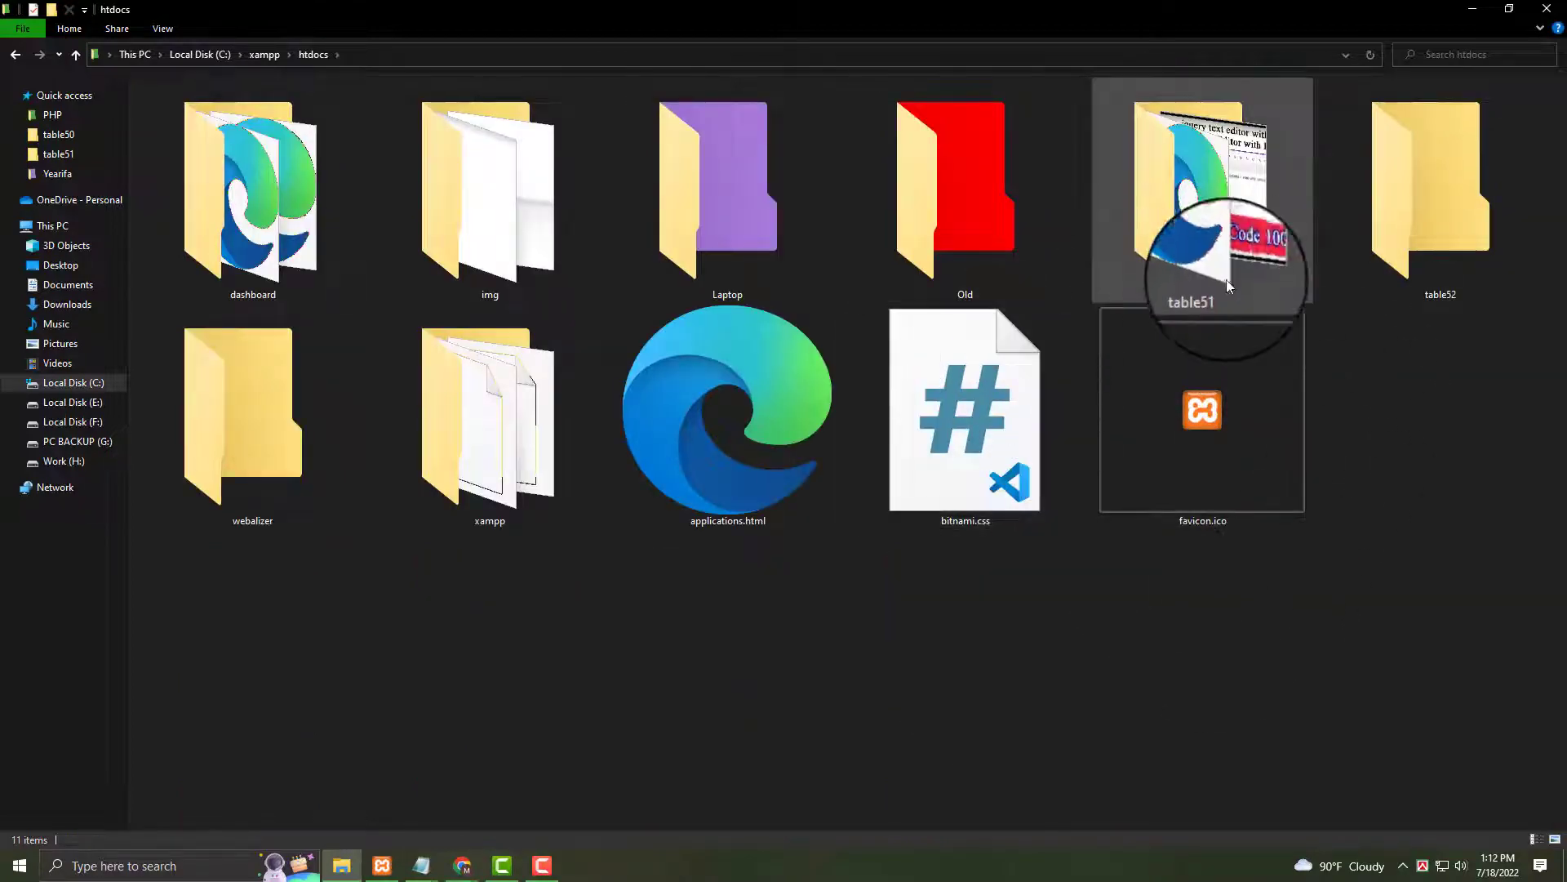
click(1208, 304)
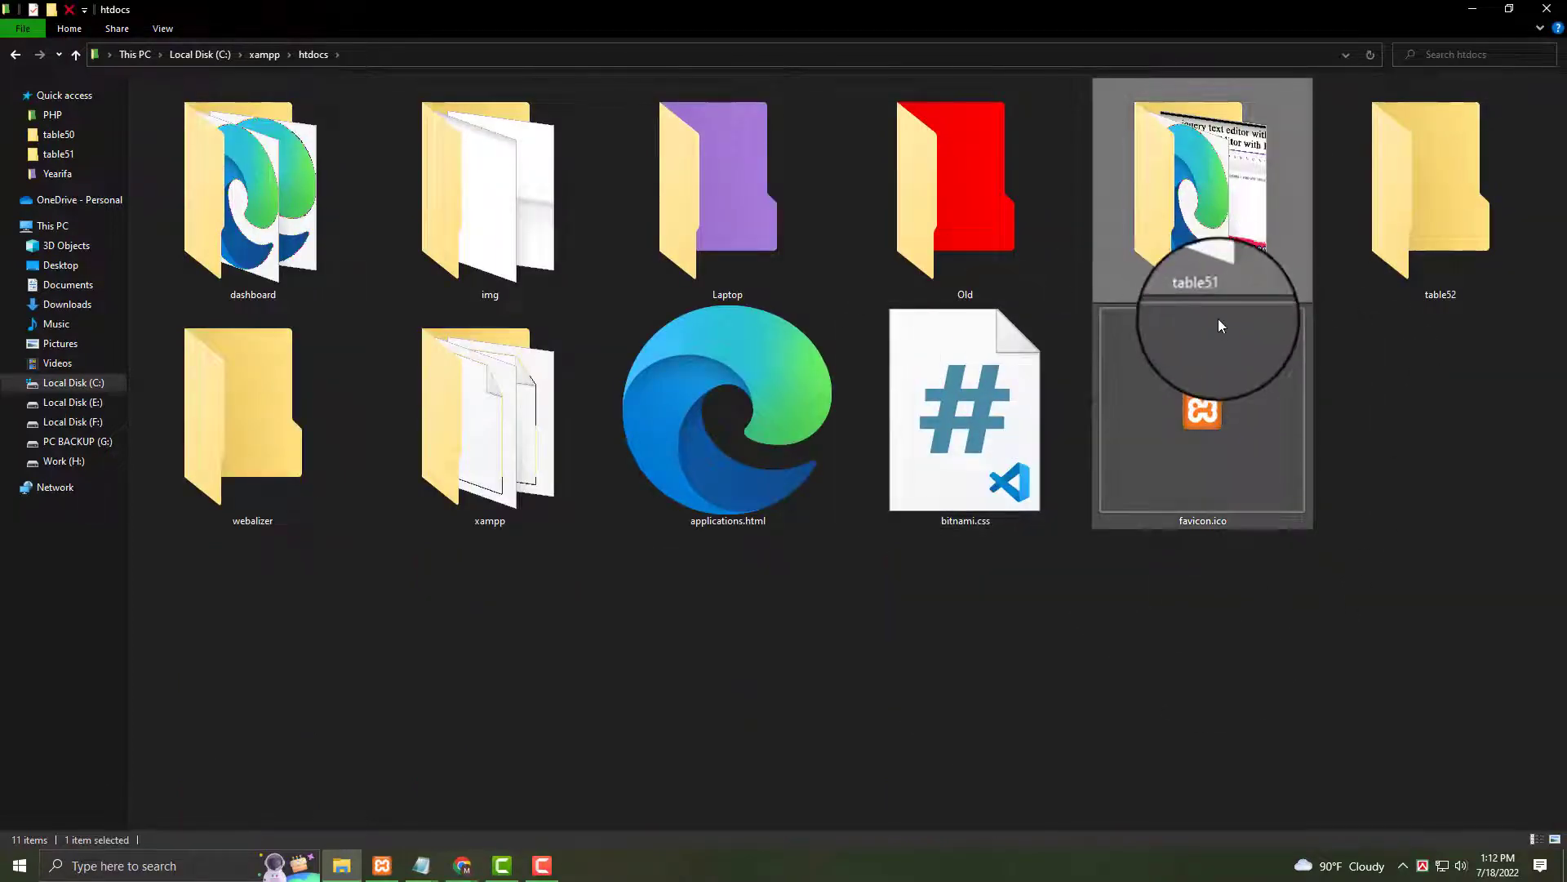
double_click(1223, 182)
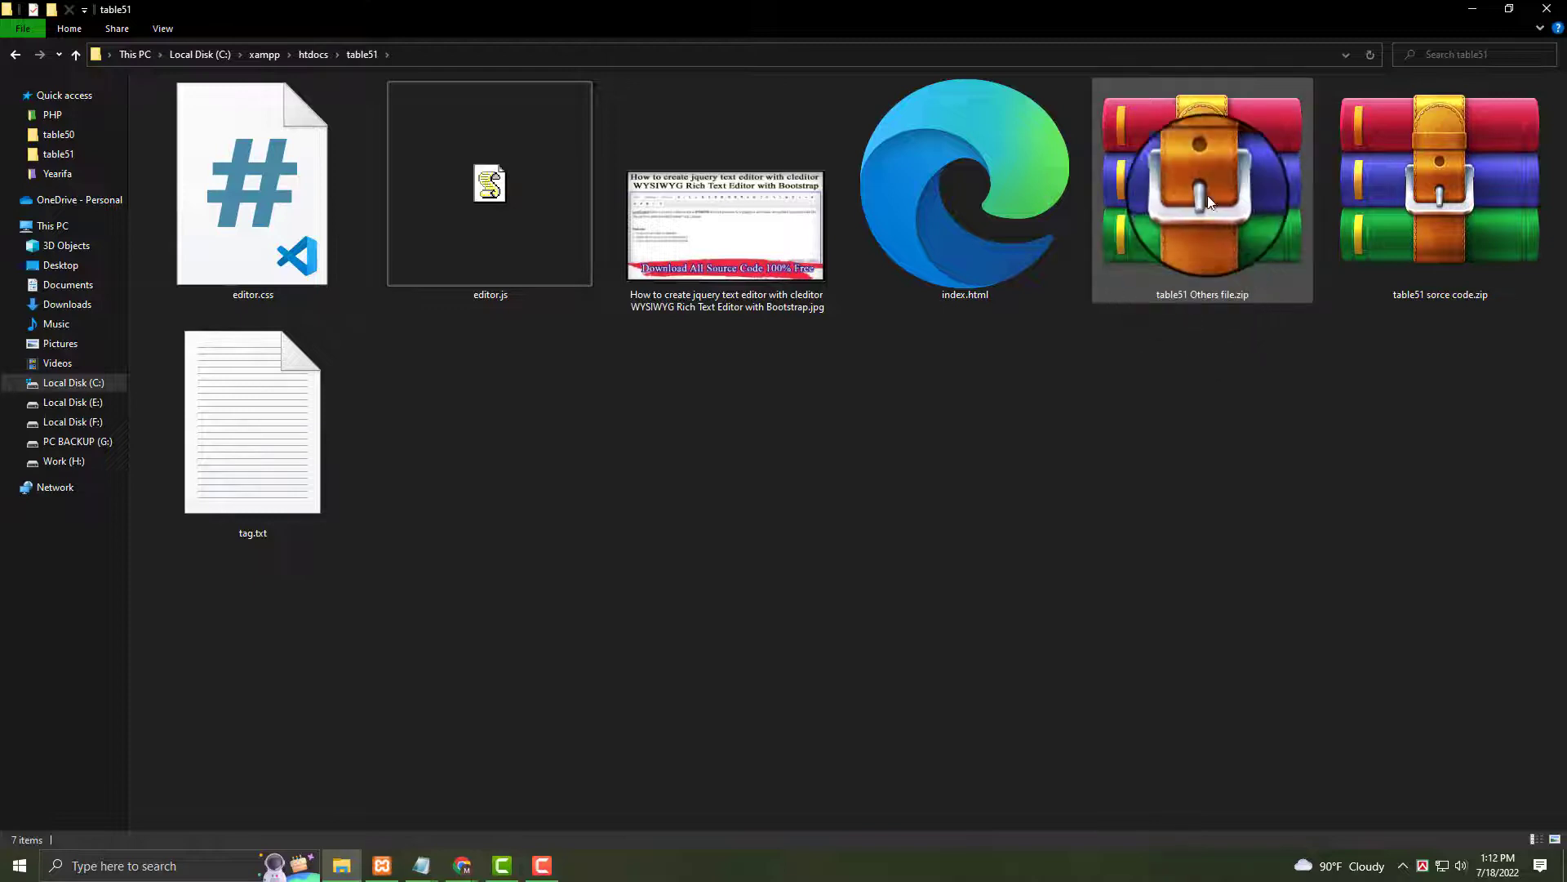
Open table51's index.html with Visual Studio Code from its Open with menu.
click(1432, 194)
click(1322, 404)
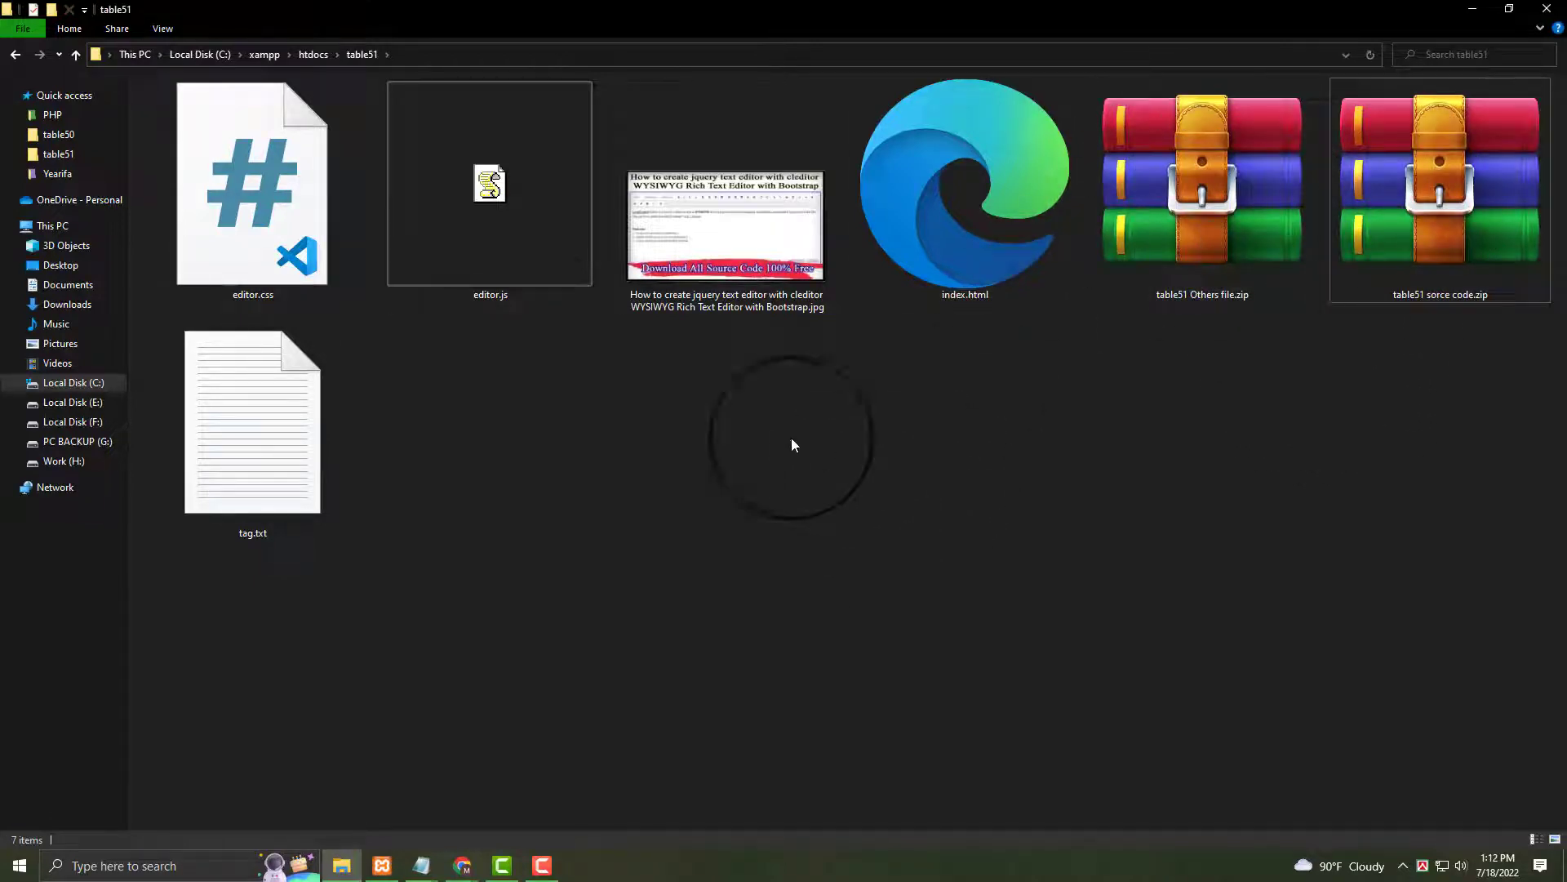
click(272, 193)
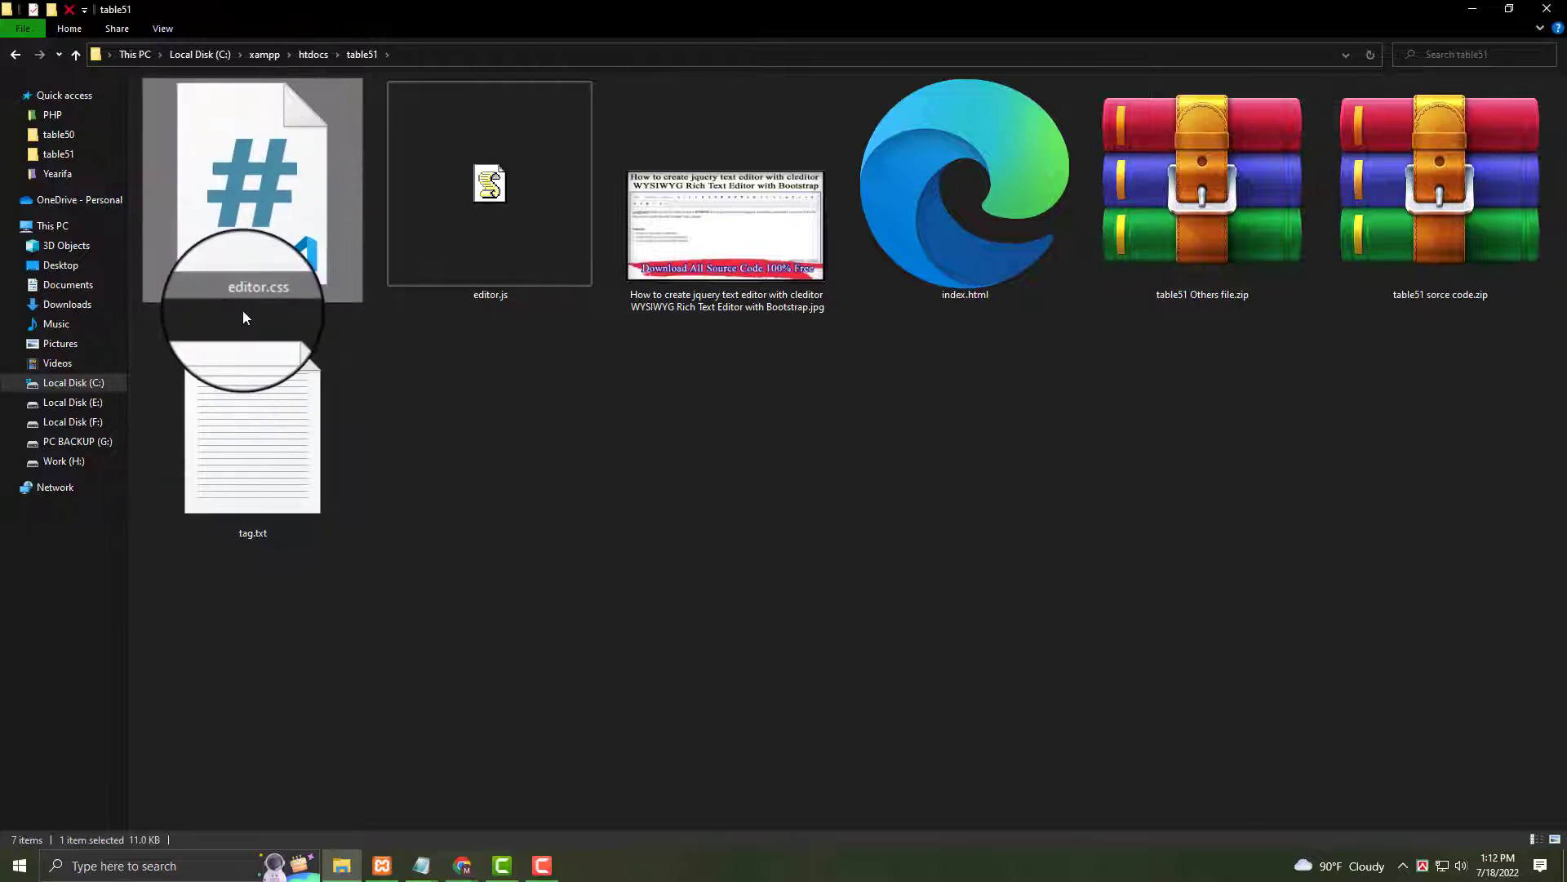
click(495, 201)
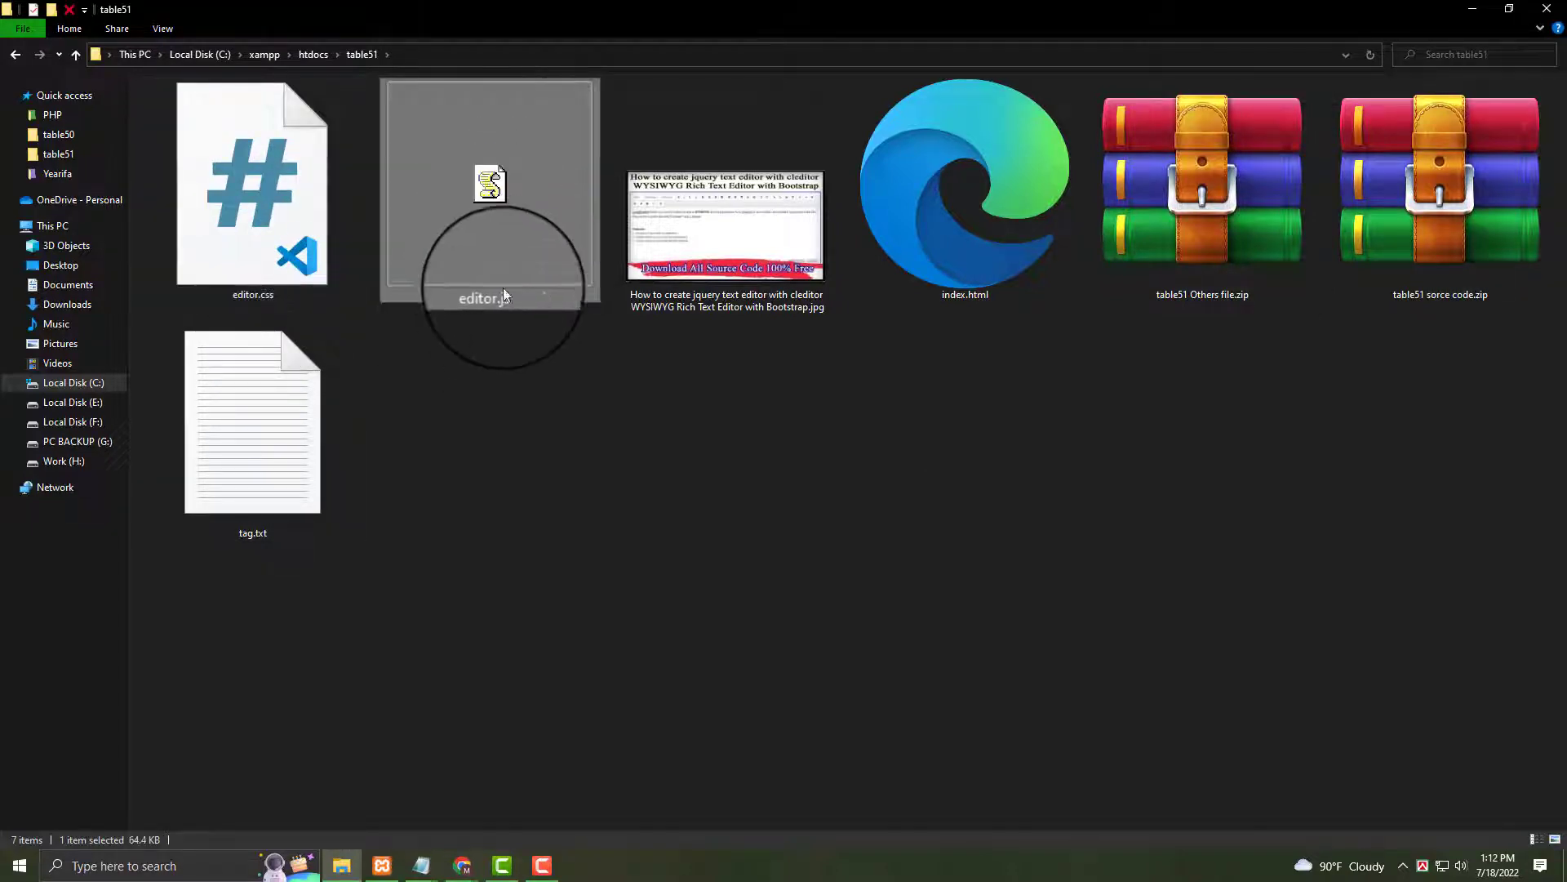
click(959, 255)
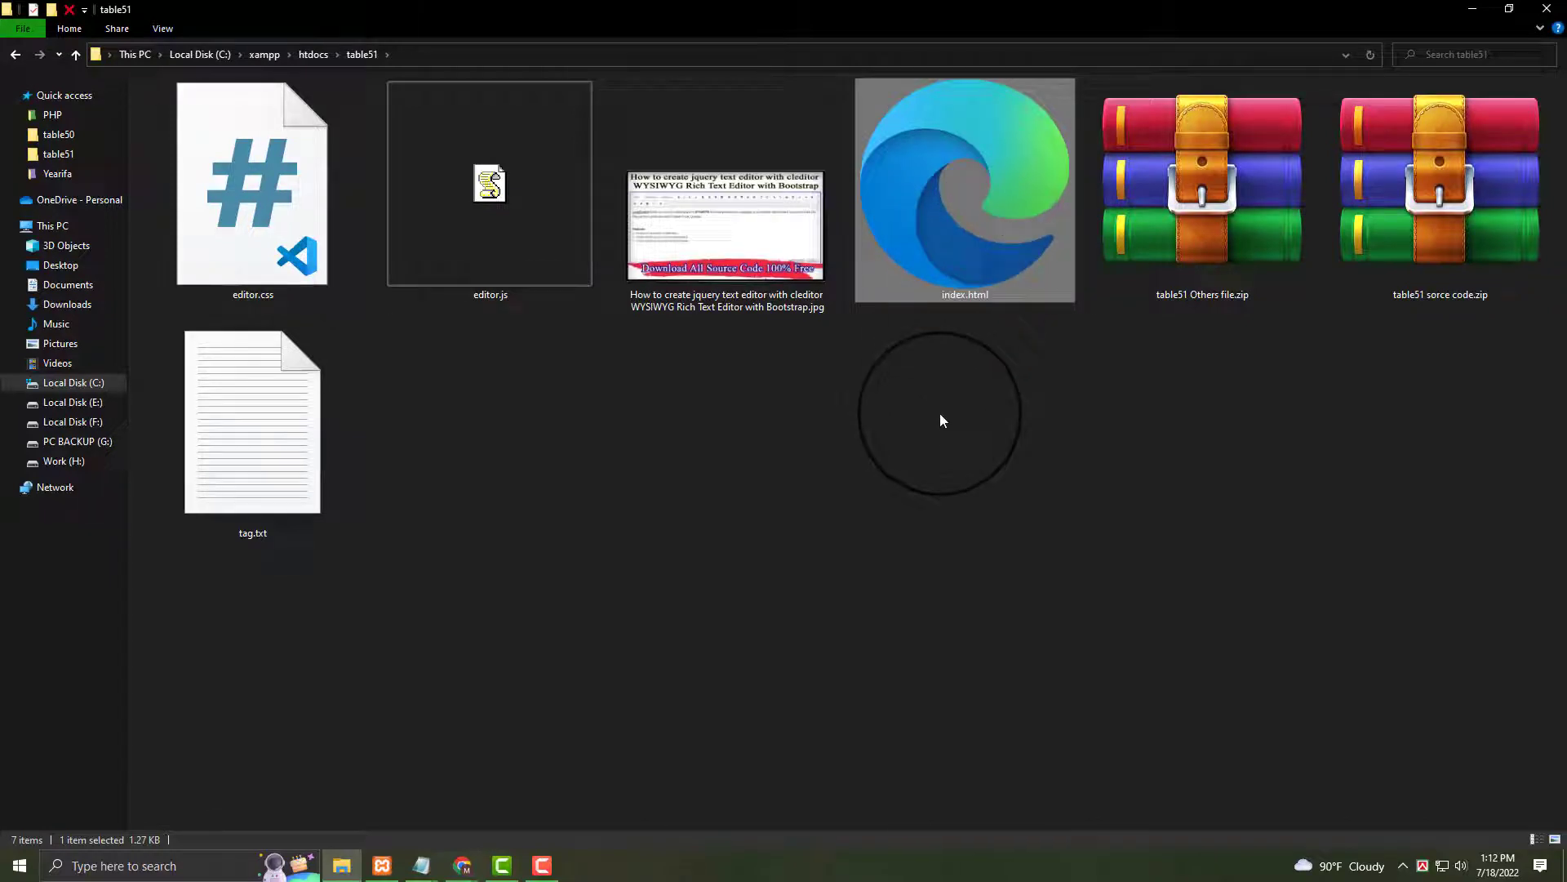
click(940, 420)
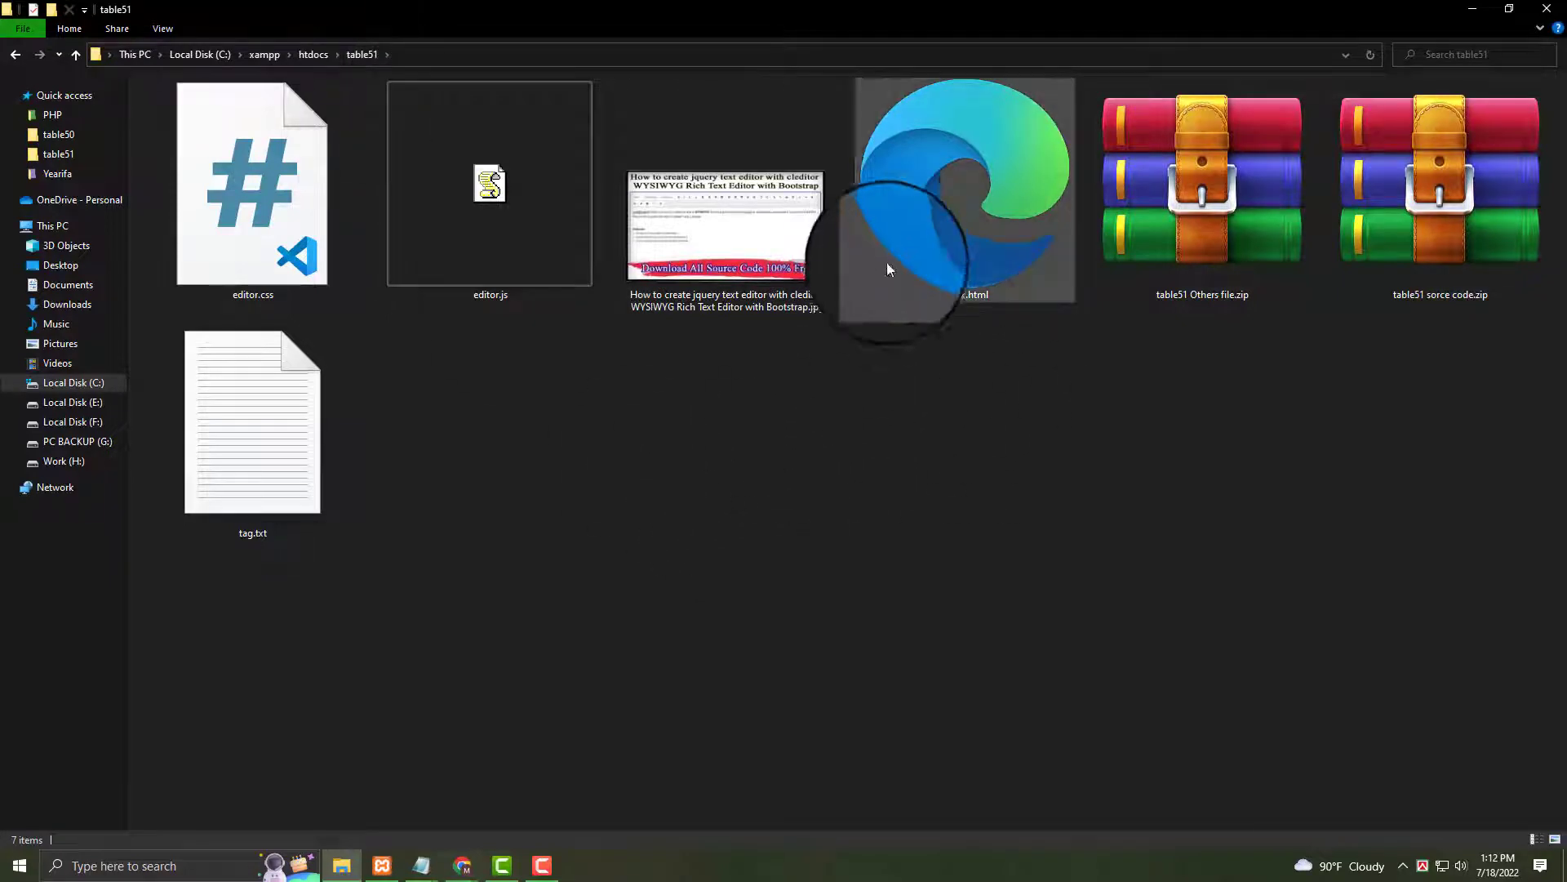
right_click(904, 231)
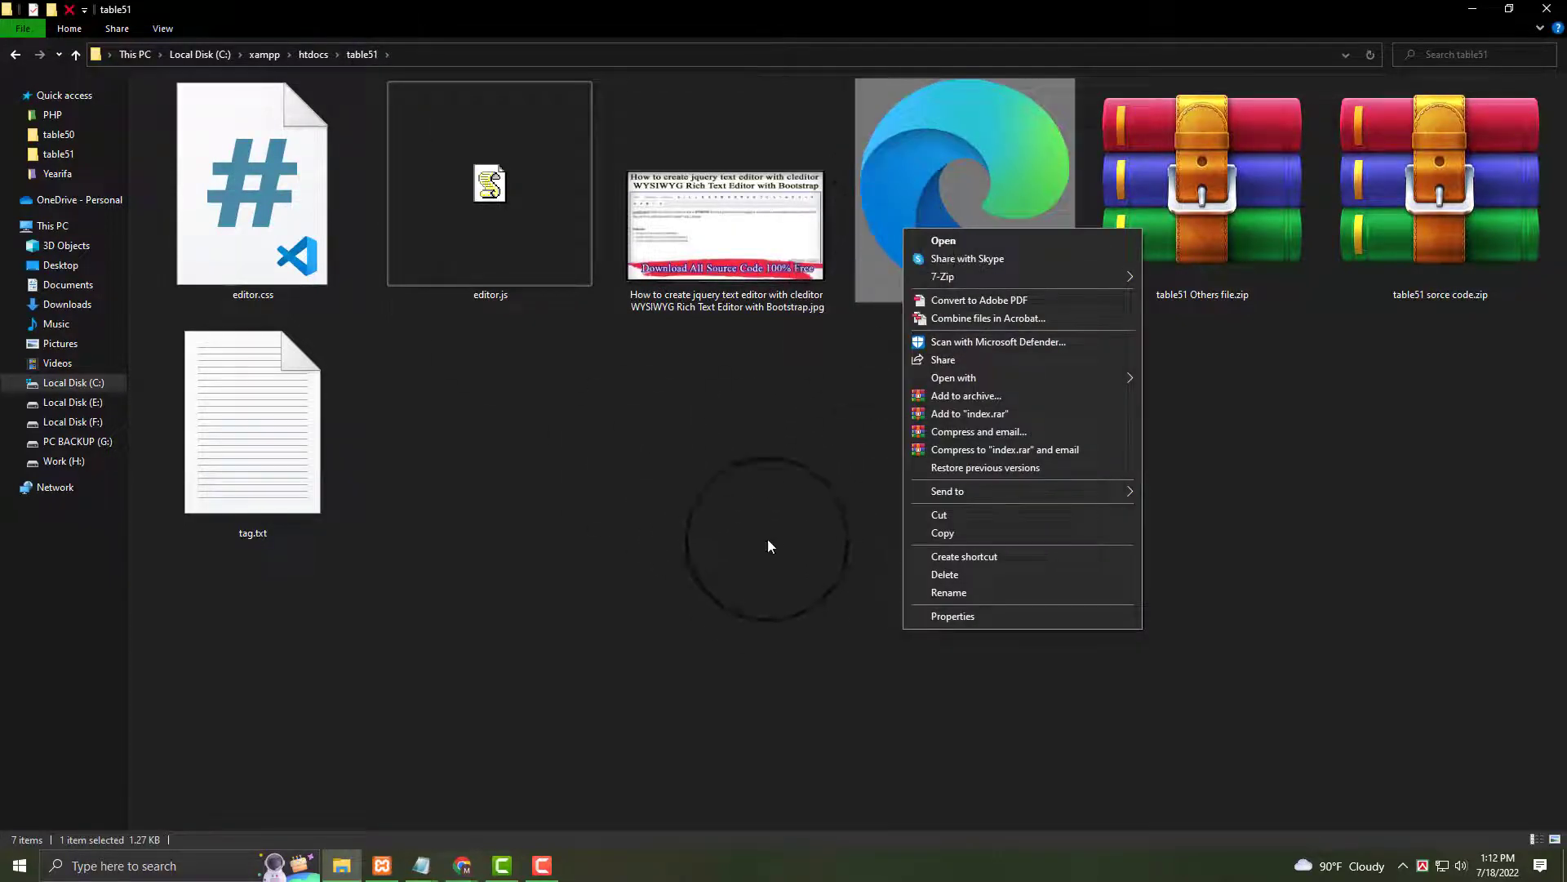
click(699, 549)
right_click(922, 242)
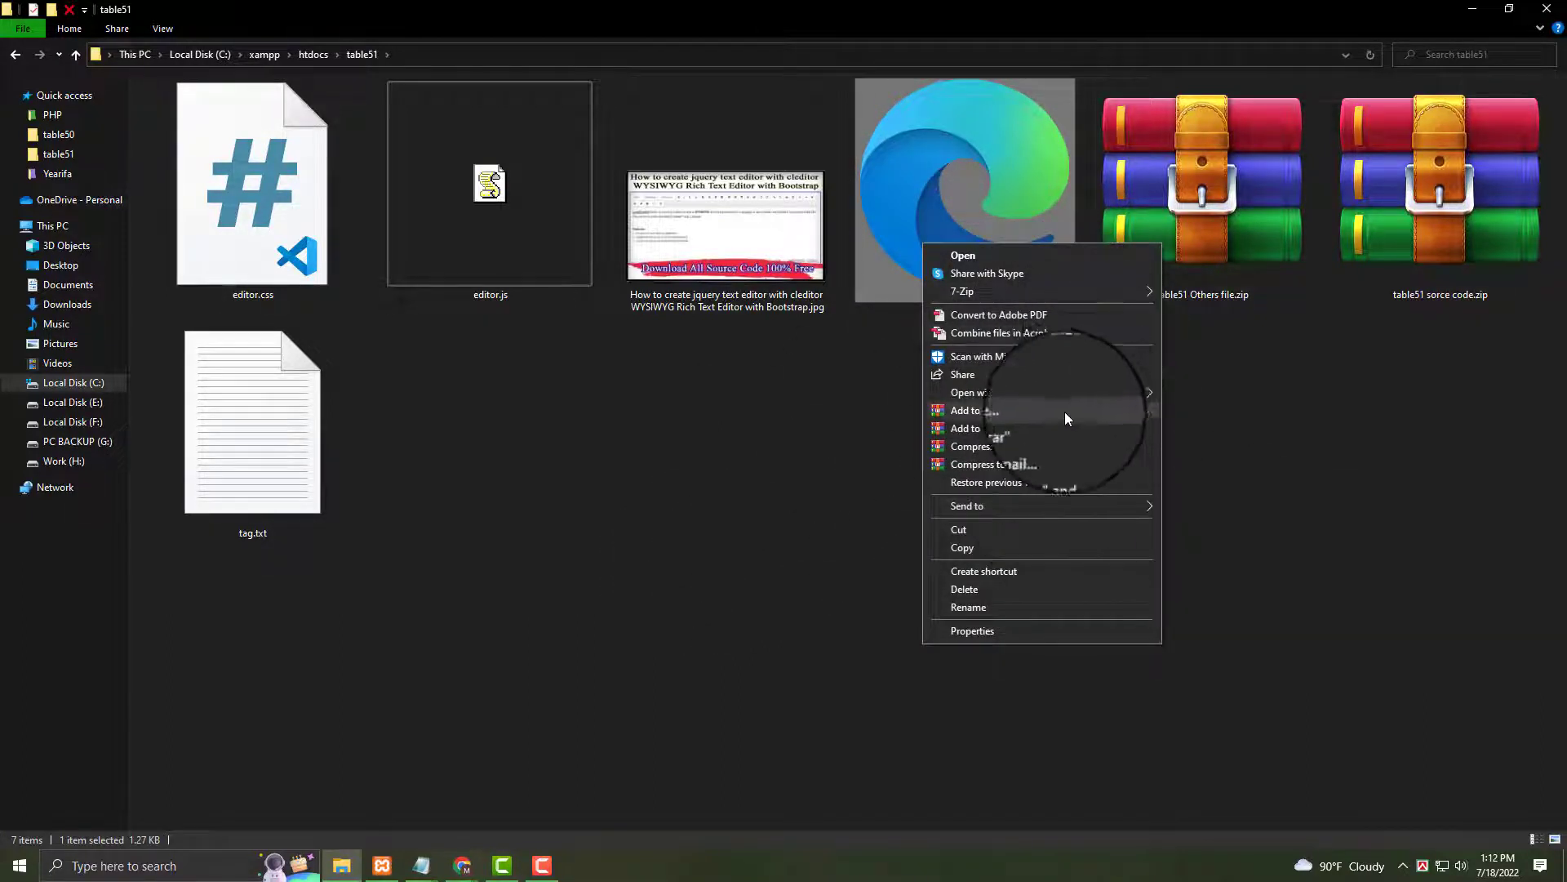
mouse_move(968, 391)
click(1217, 501)
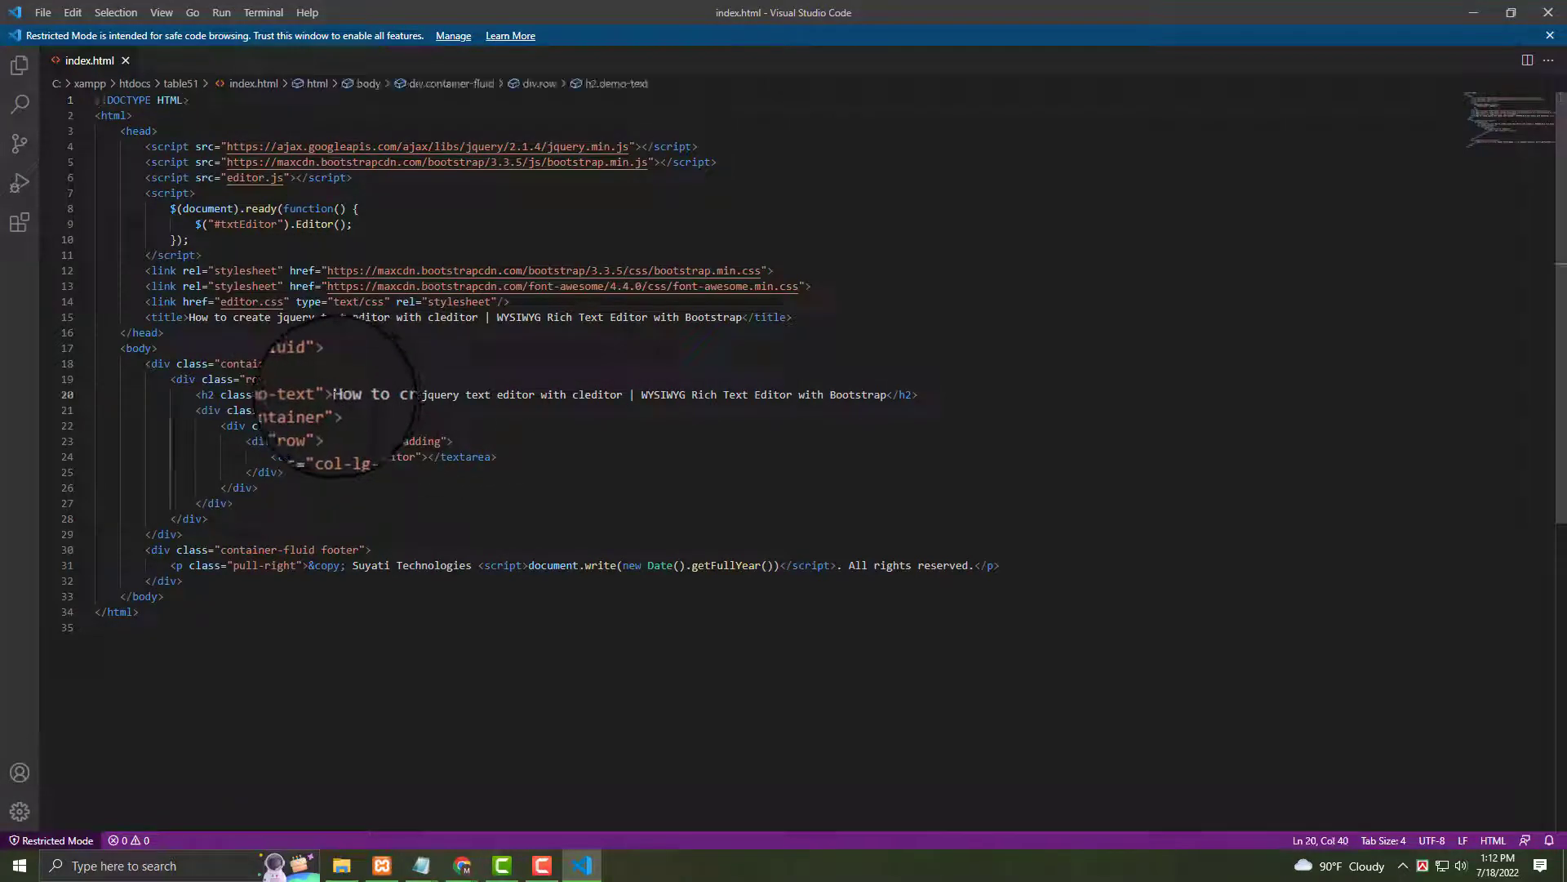
Inspect the h2 heading on line 20, then bring up the localhost/table51 Chrome tab.
drag(333, 394, 458, 394)
click(792, 395)
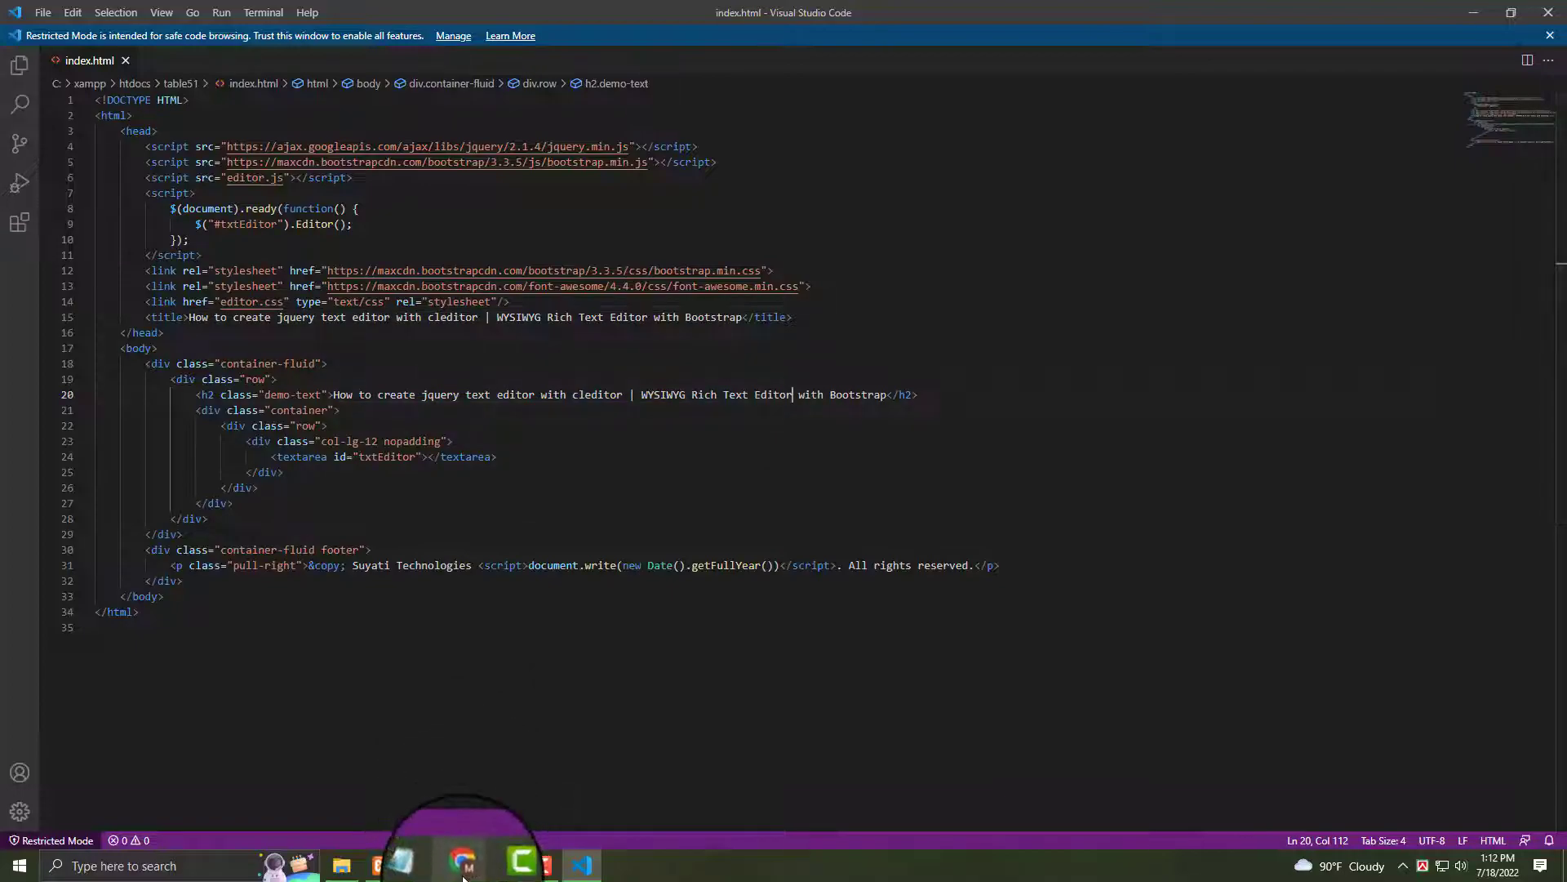
click(560, 809)
click(98, 14)
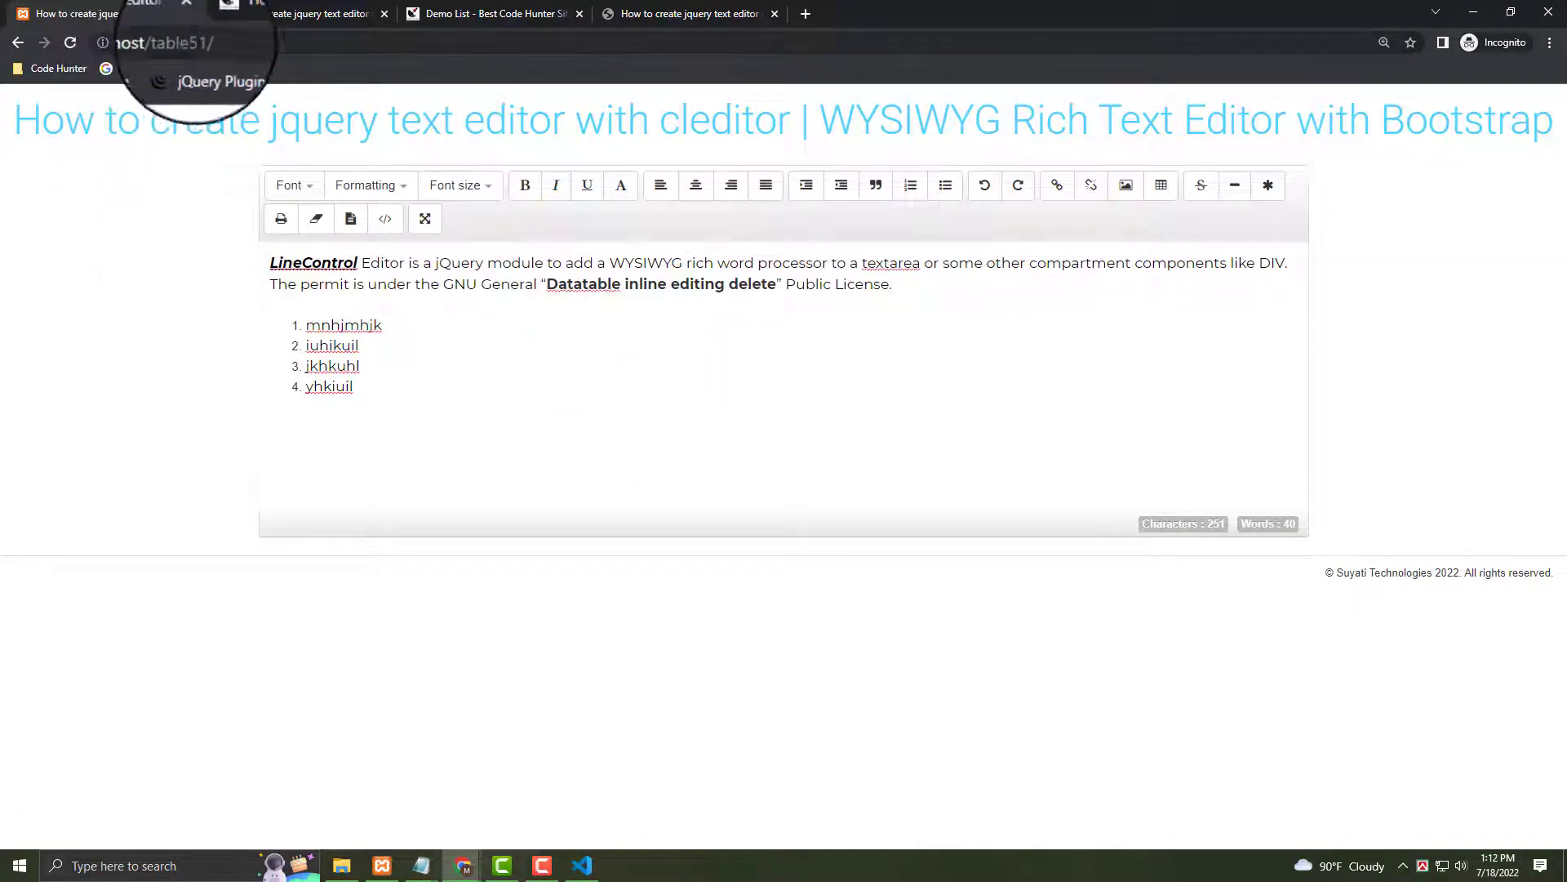
Reload the table51 page and select the heading's '| WYSIWYG Rich Text Editor with Bootstrap' ending.
click(160, 42)
key(Return)
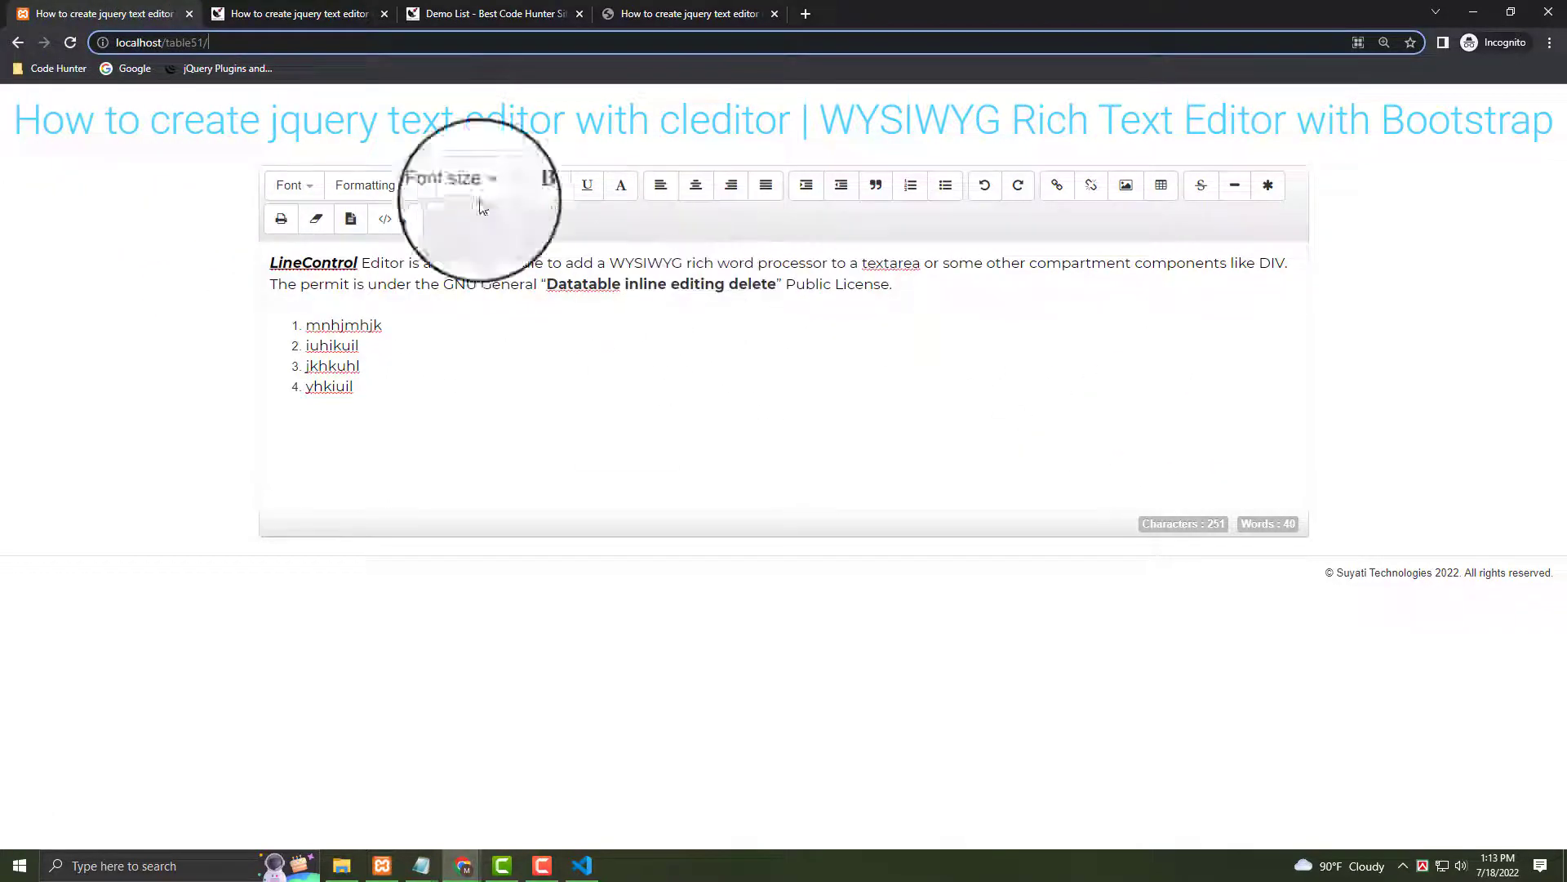
drag(17, 120, 794, 123)
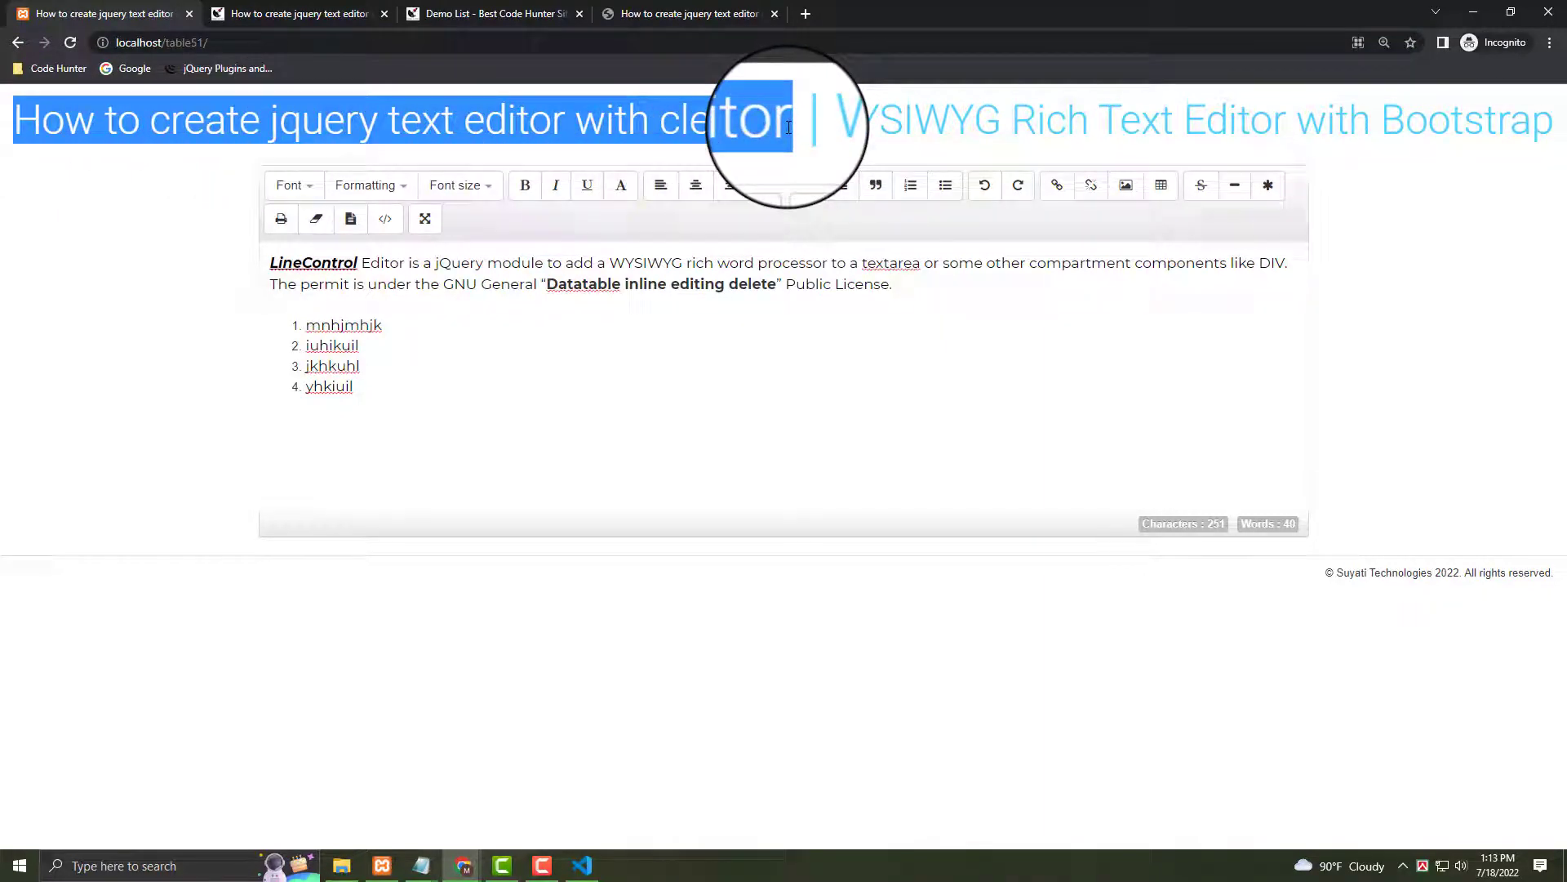
drag(792, 125, 805, 125)
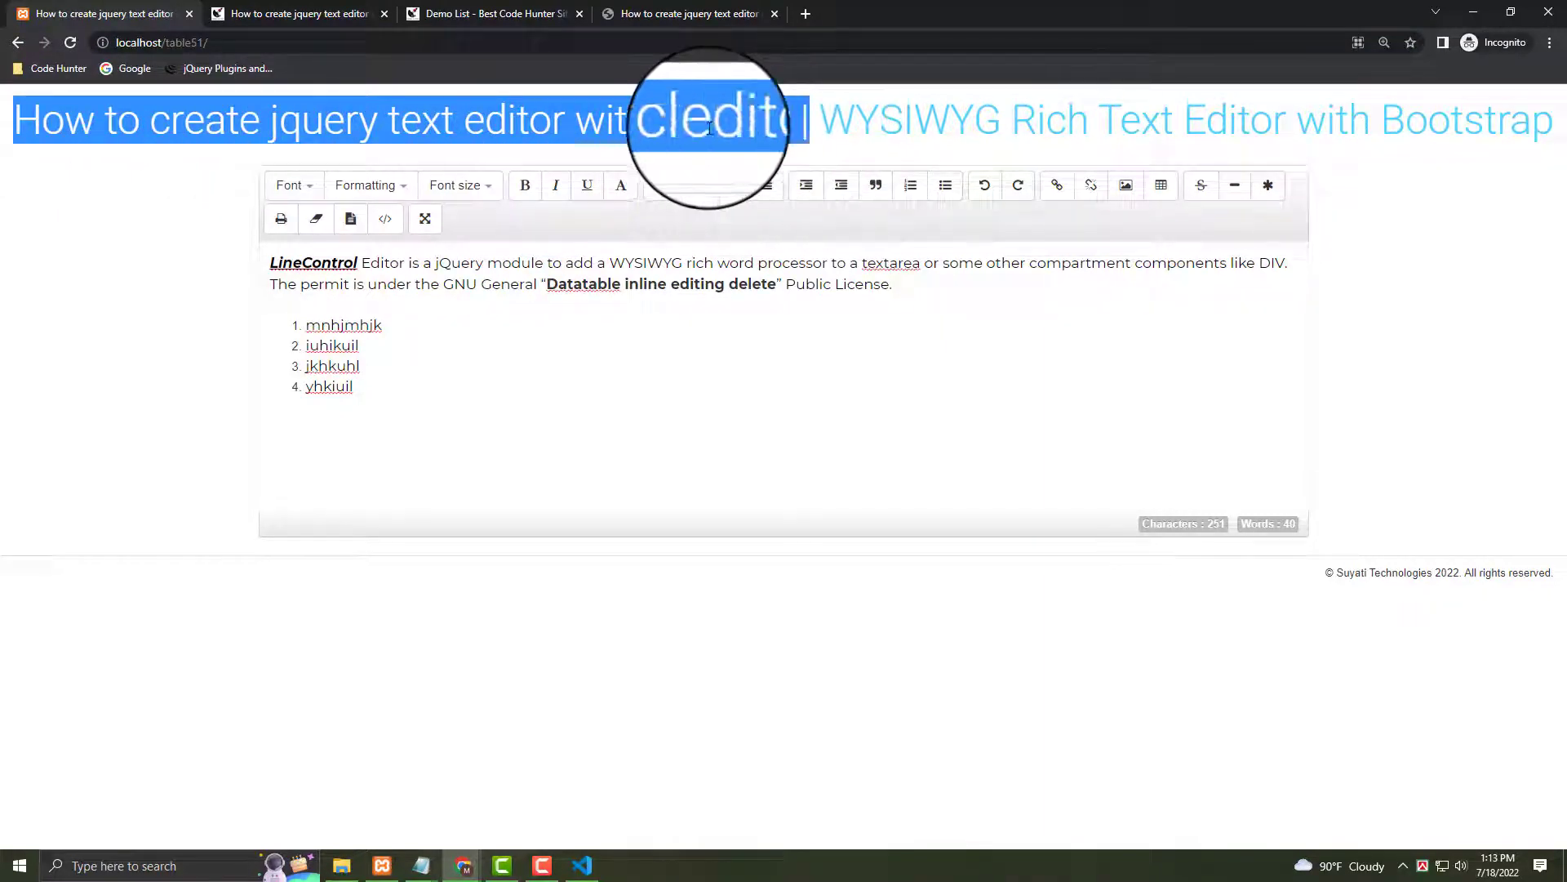
click(796, 123)
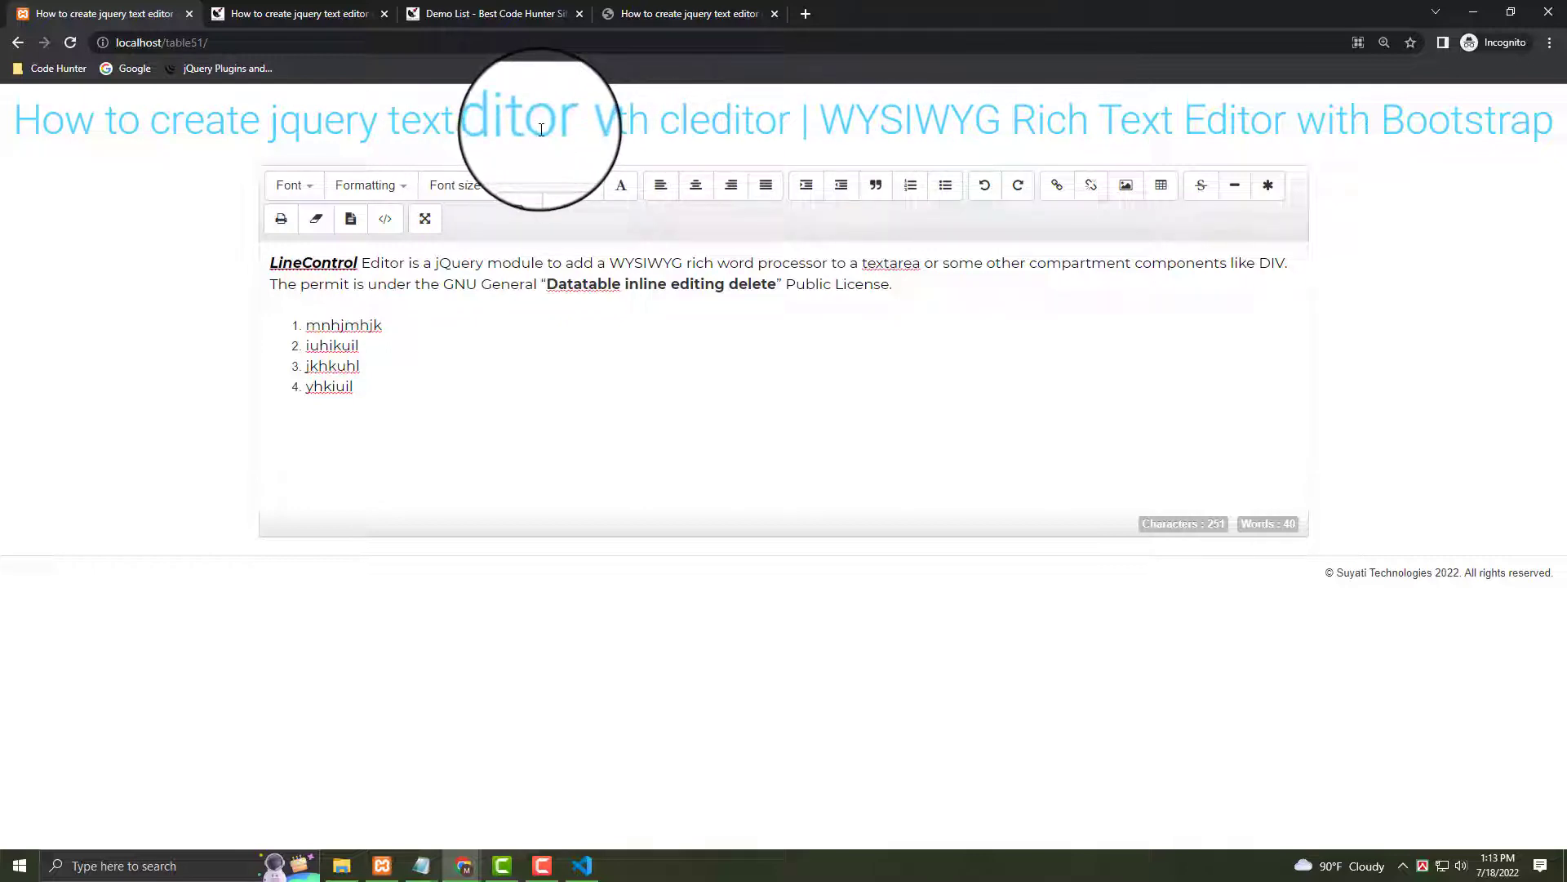
drag(804, 122, 1557, 123)
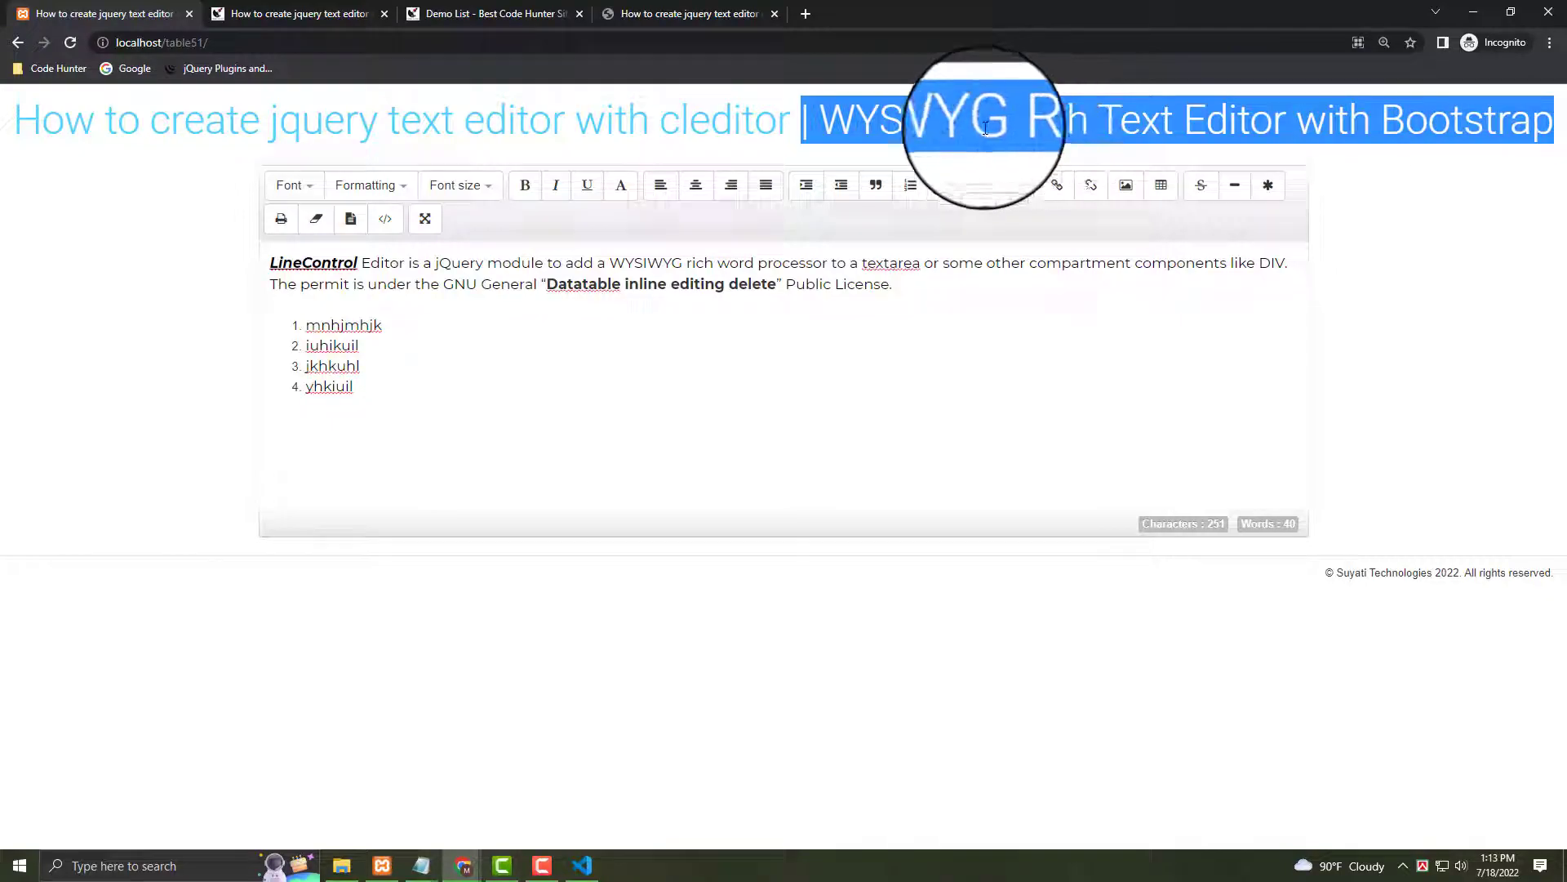
click(580, 870)
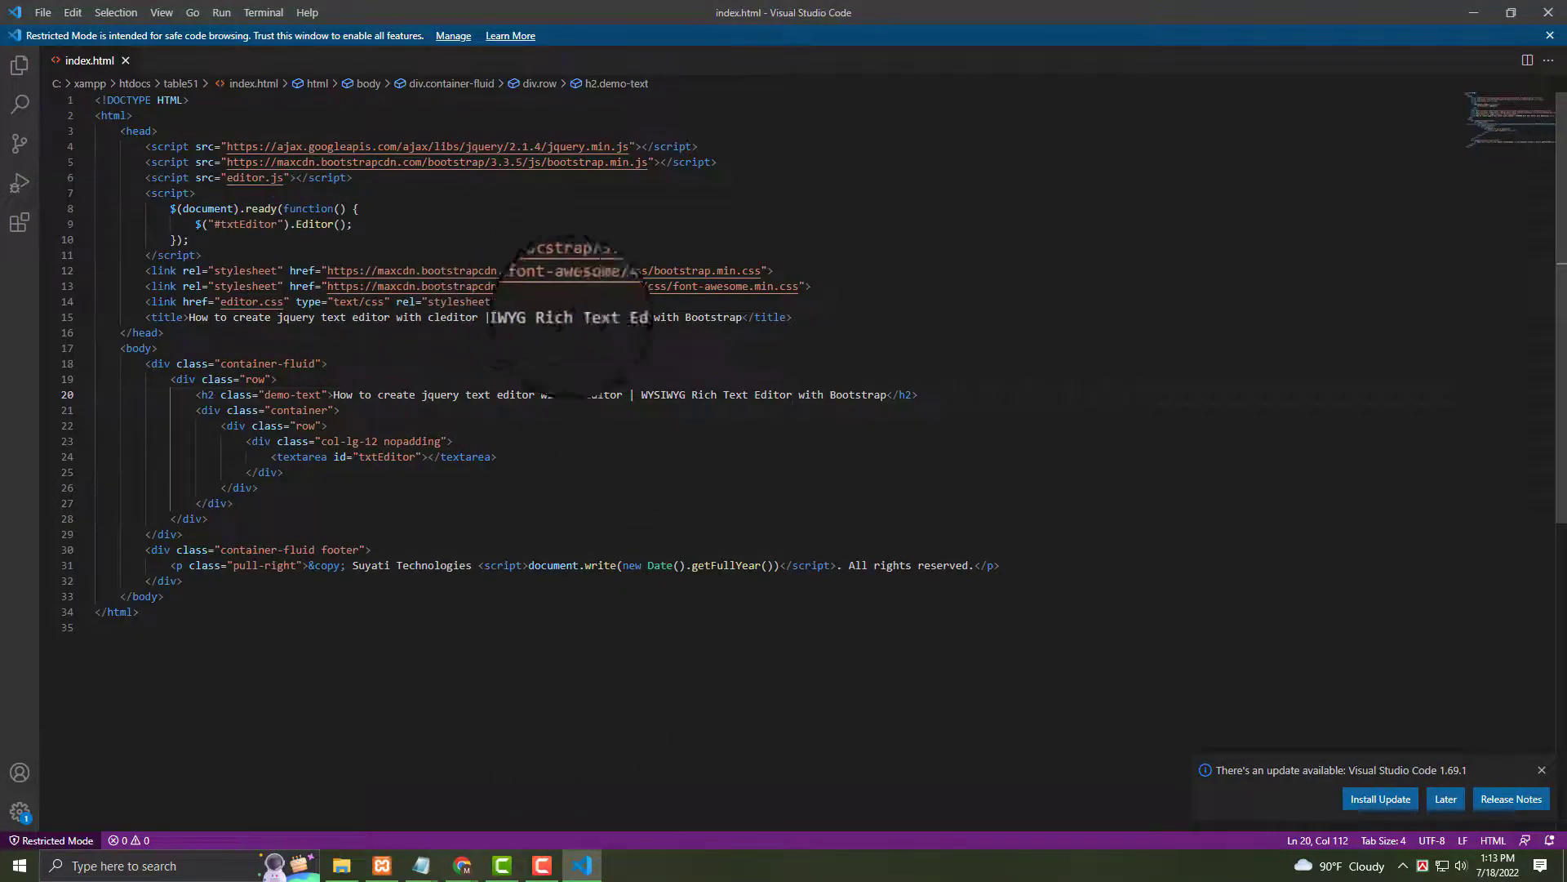
Delete '| WYSIWYG Rich Text Editor with Bootstrap' from the line 20 h2 and save index.html.
click(334, 395)
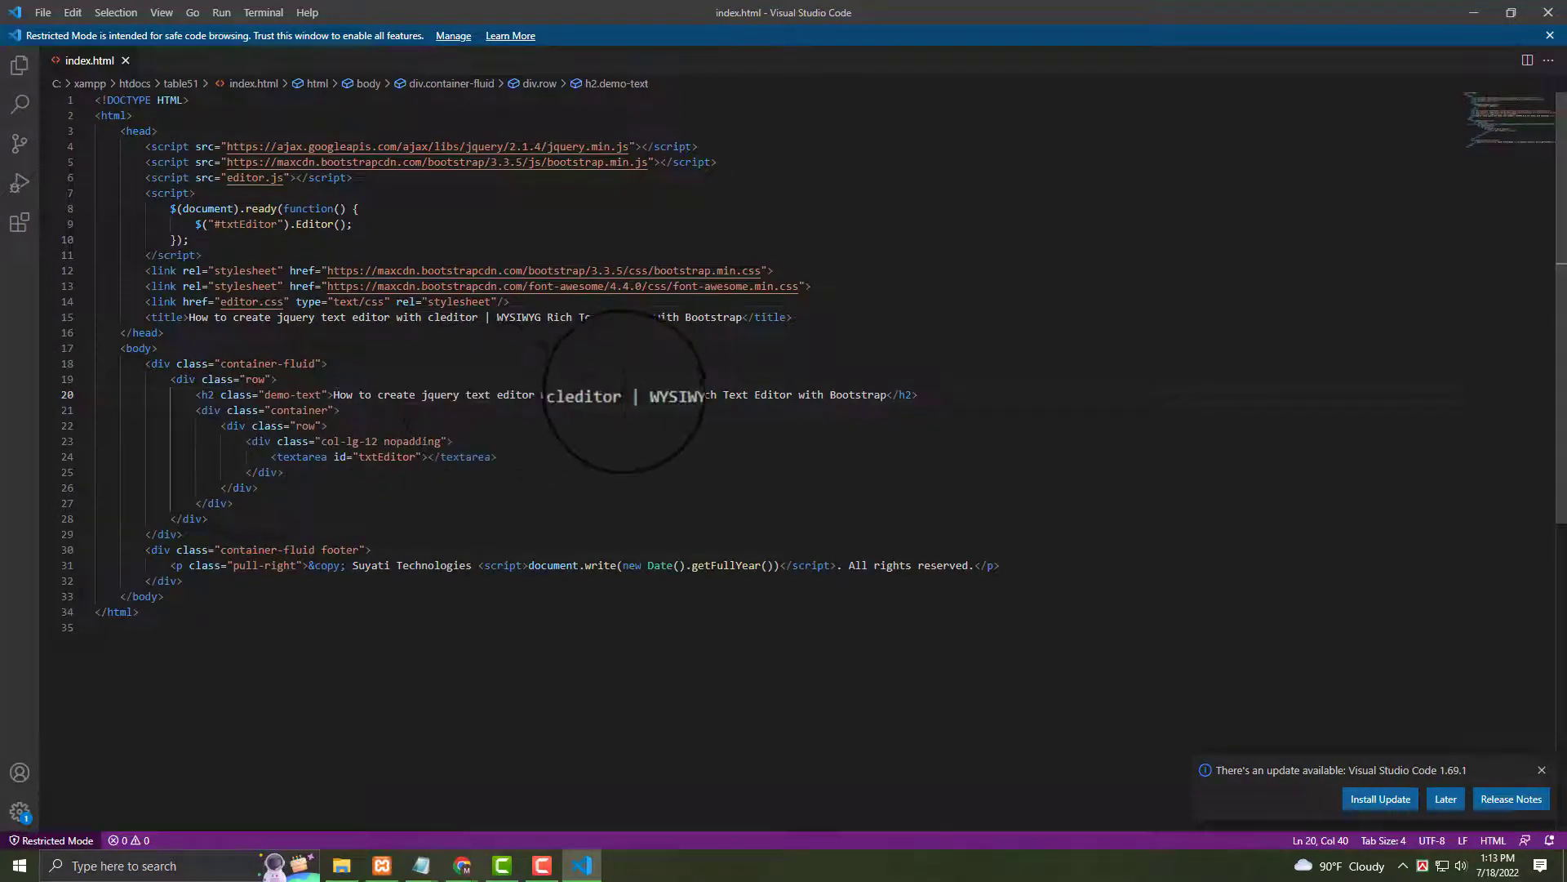
drag(628, 394, 885, 392)
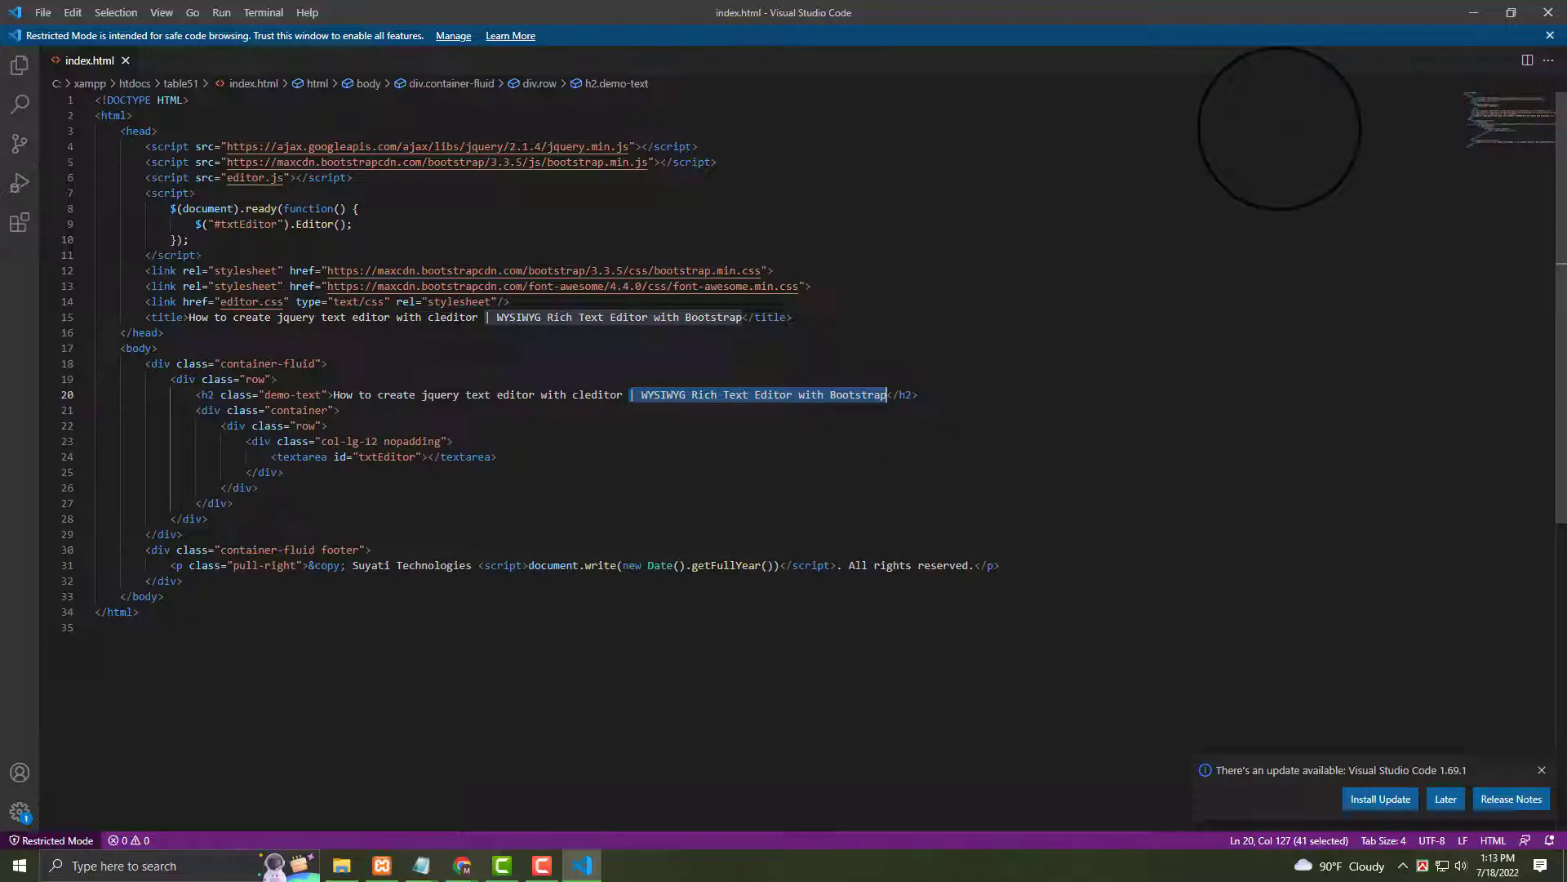
key(BackSpace)
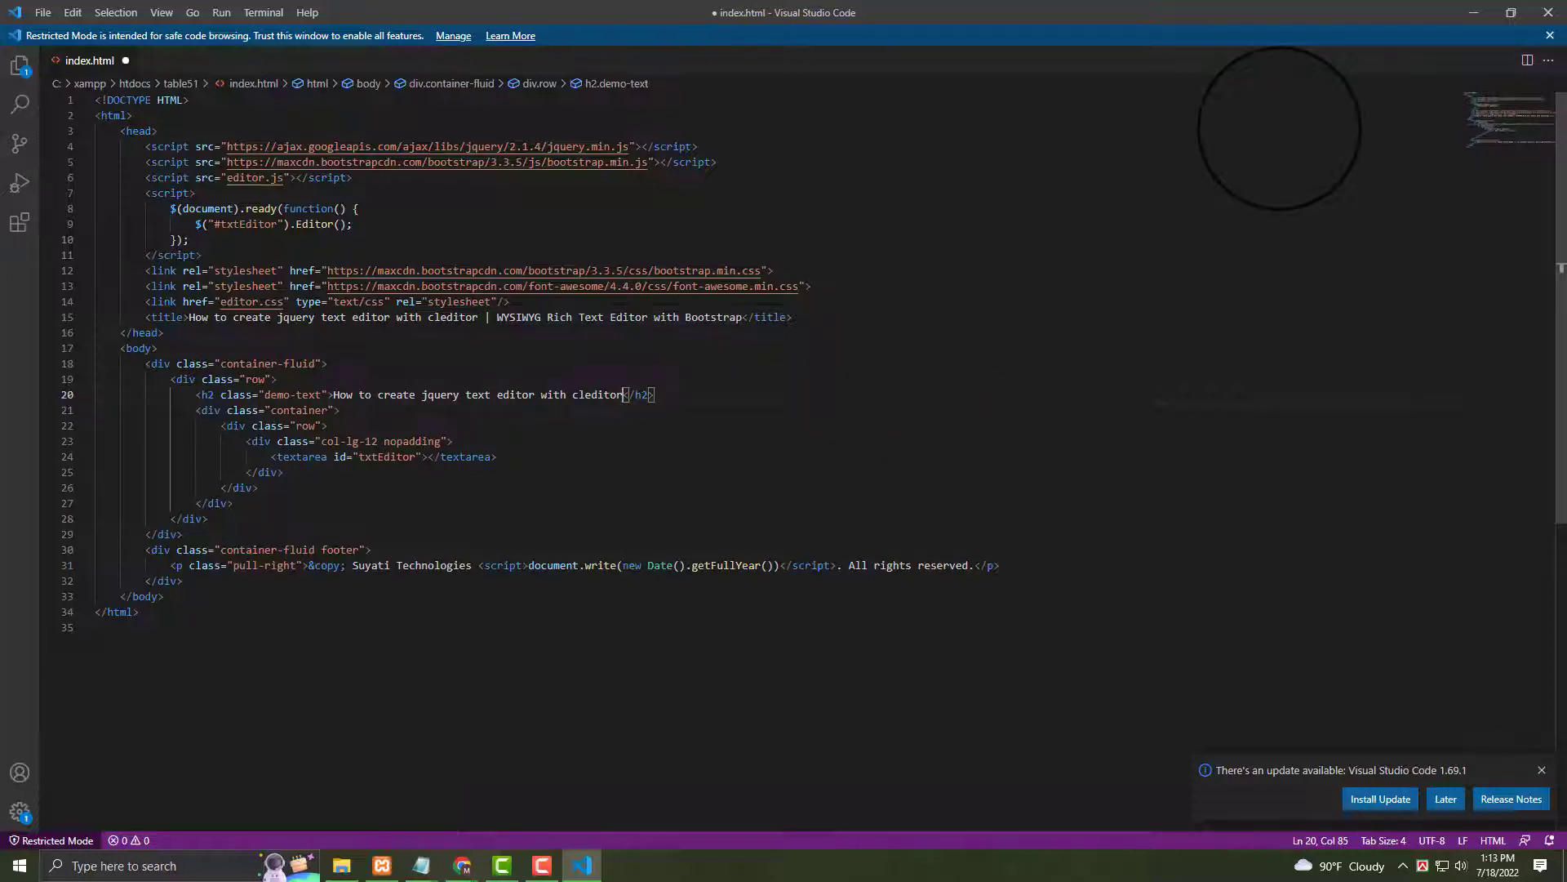
click(43, 12)
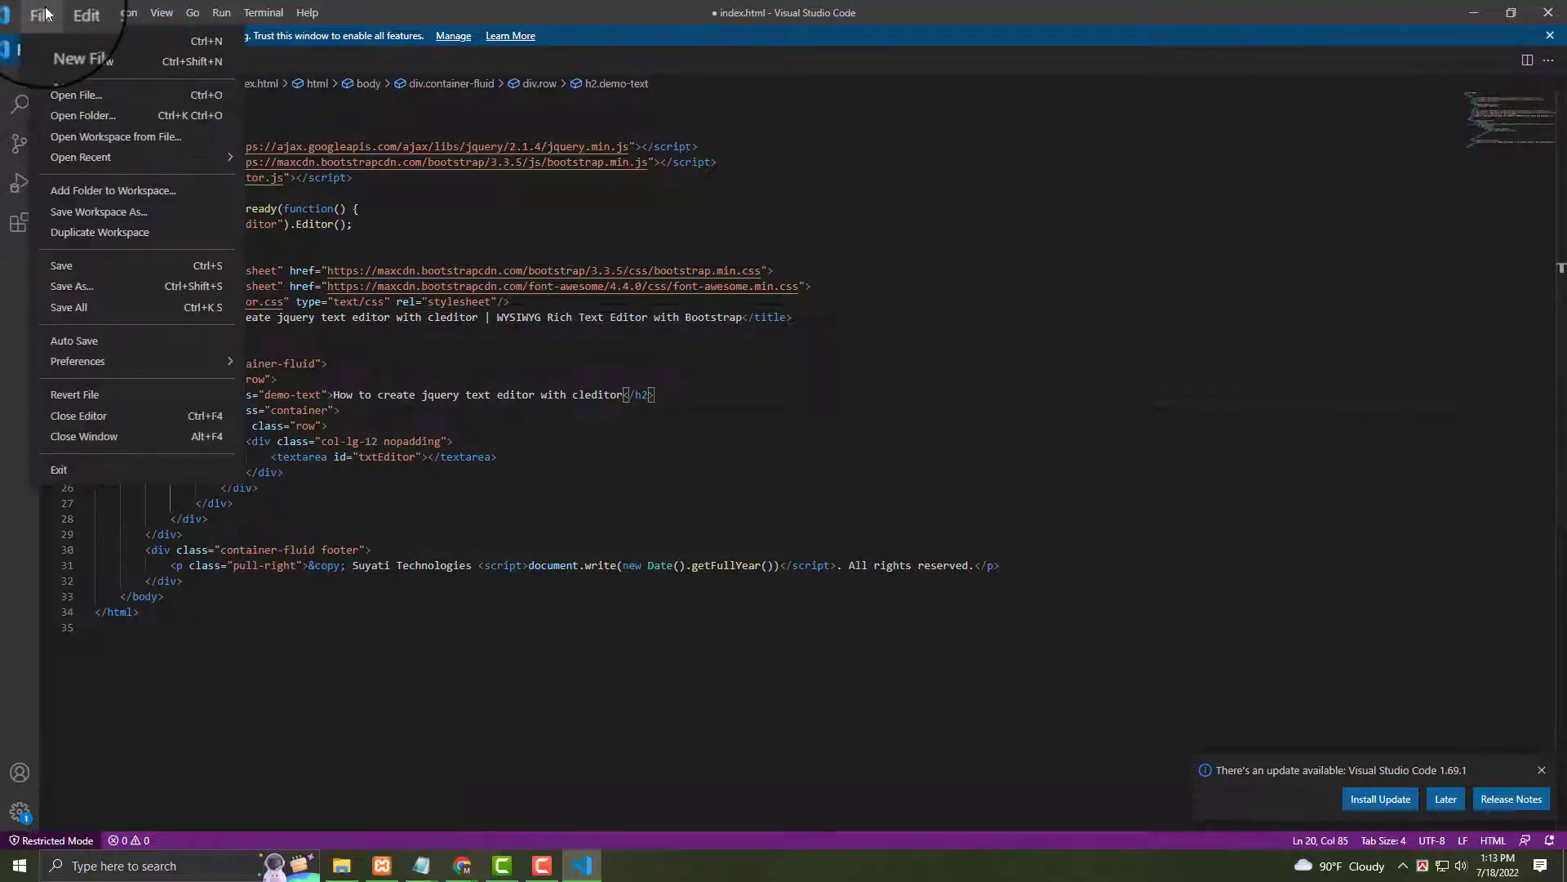
click(84, 268)
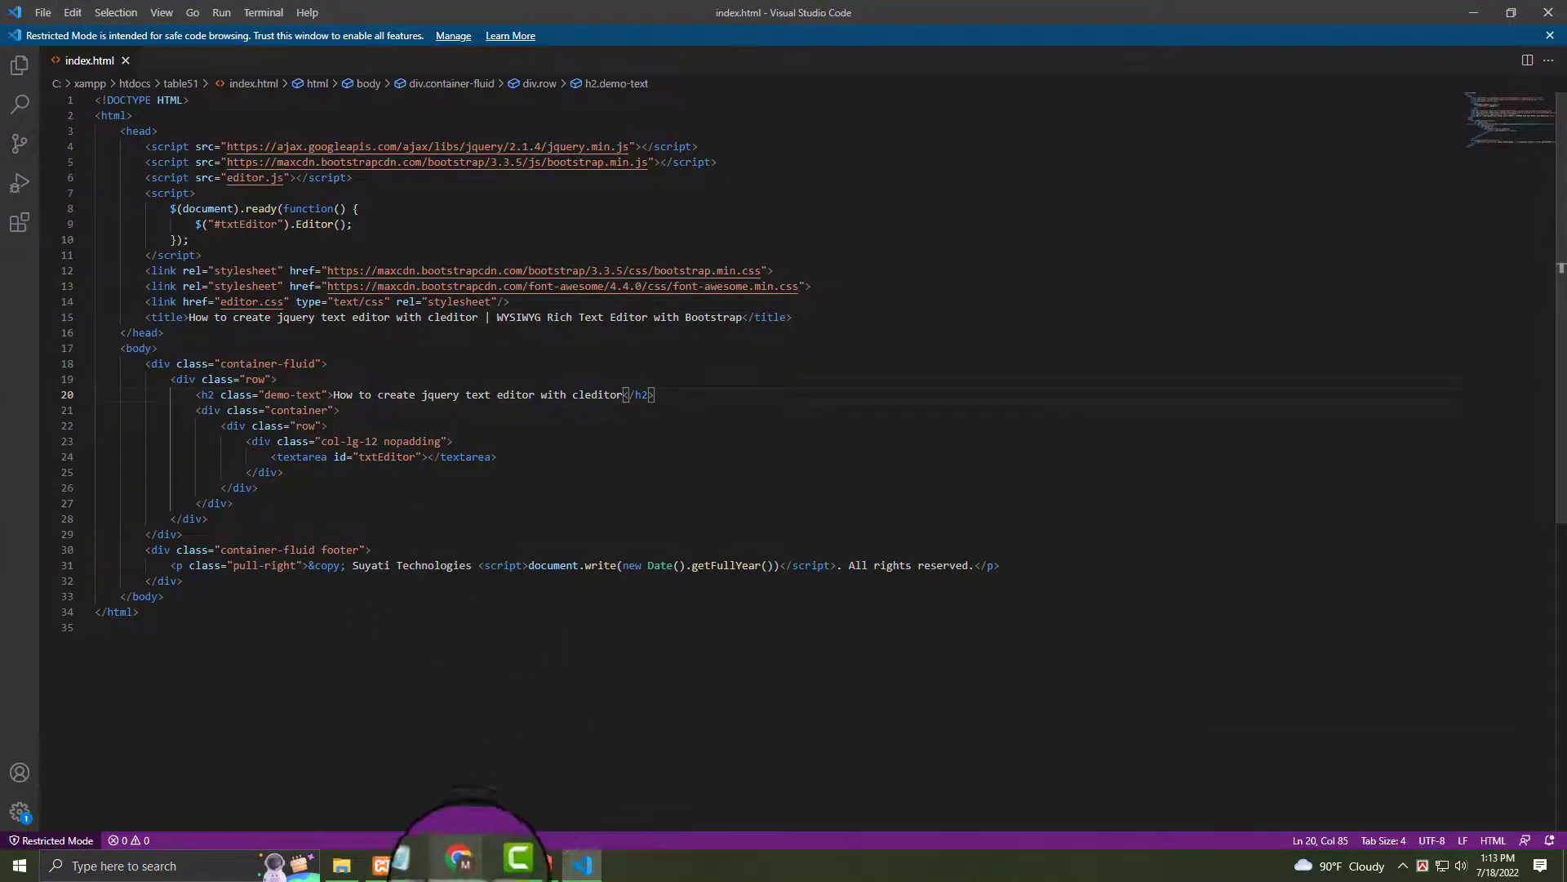
Switch to Chrome and reload table51 so the heading ends at 'cleditor'.
mouse_move(462, 865)
click(550, 797)
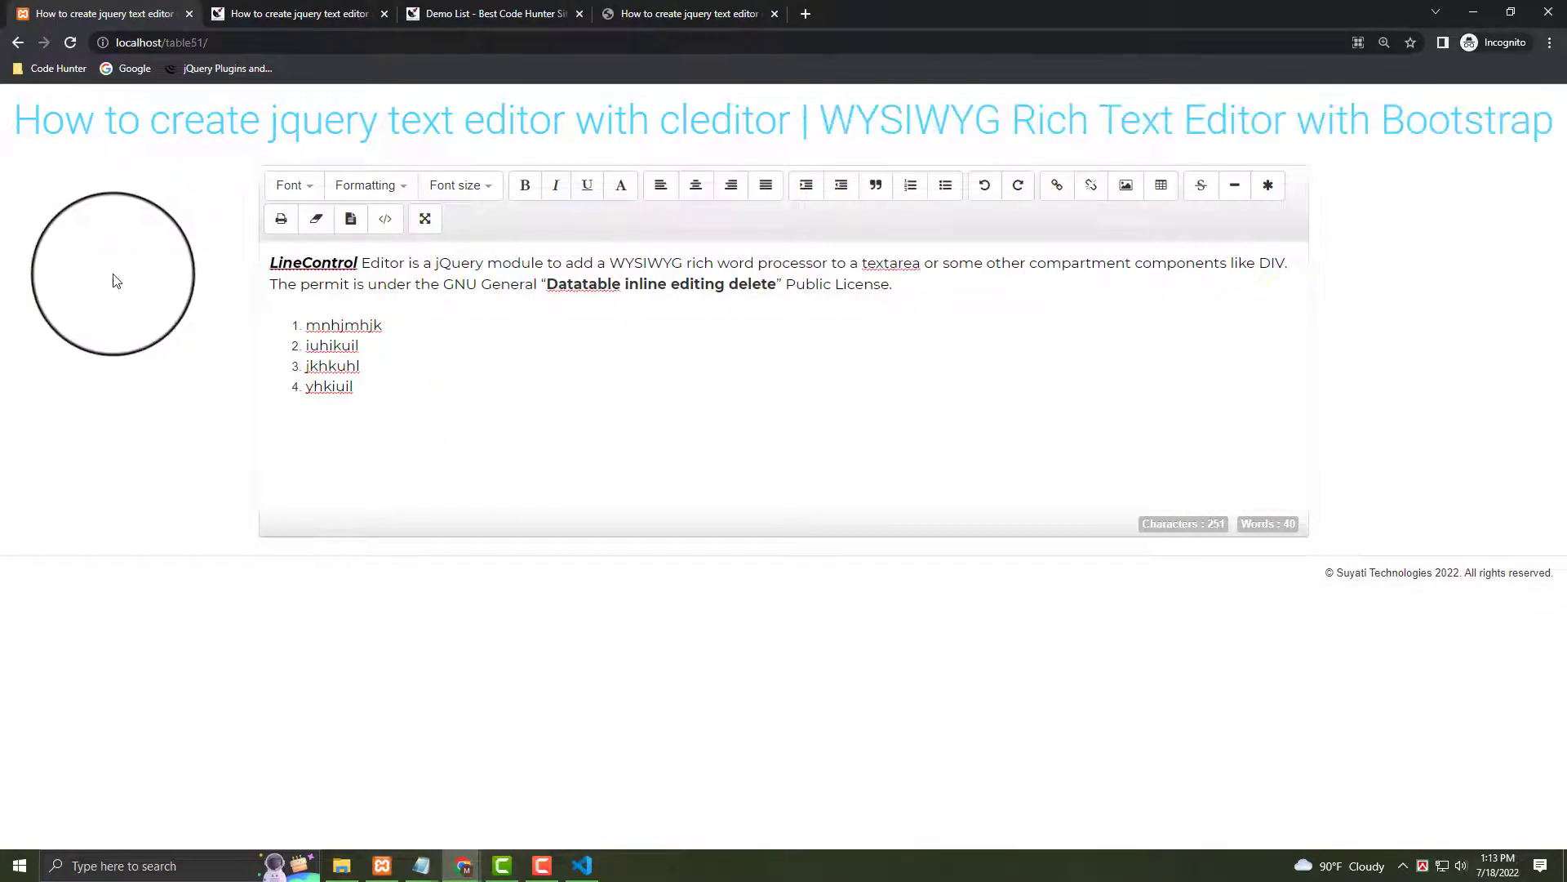
drag(802, 120, 1537, 120)
click(1457, 120)
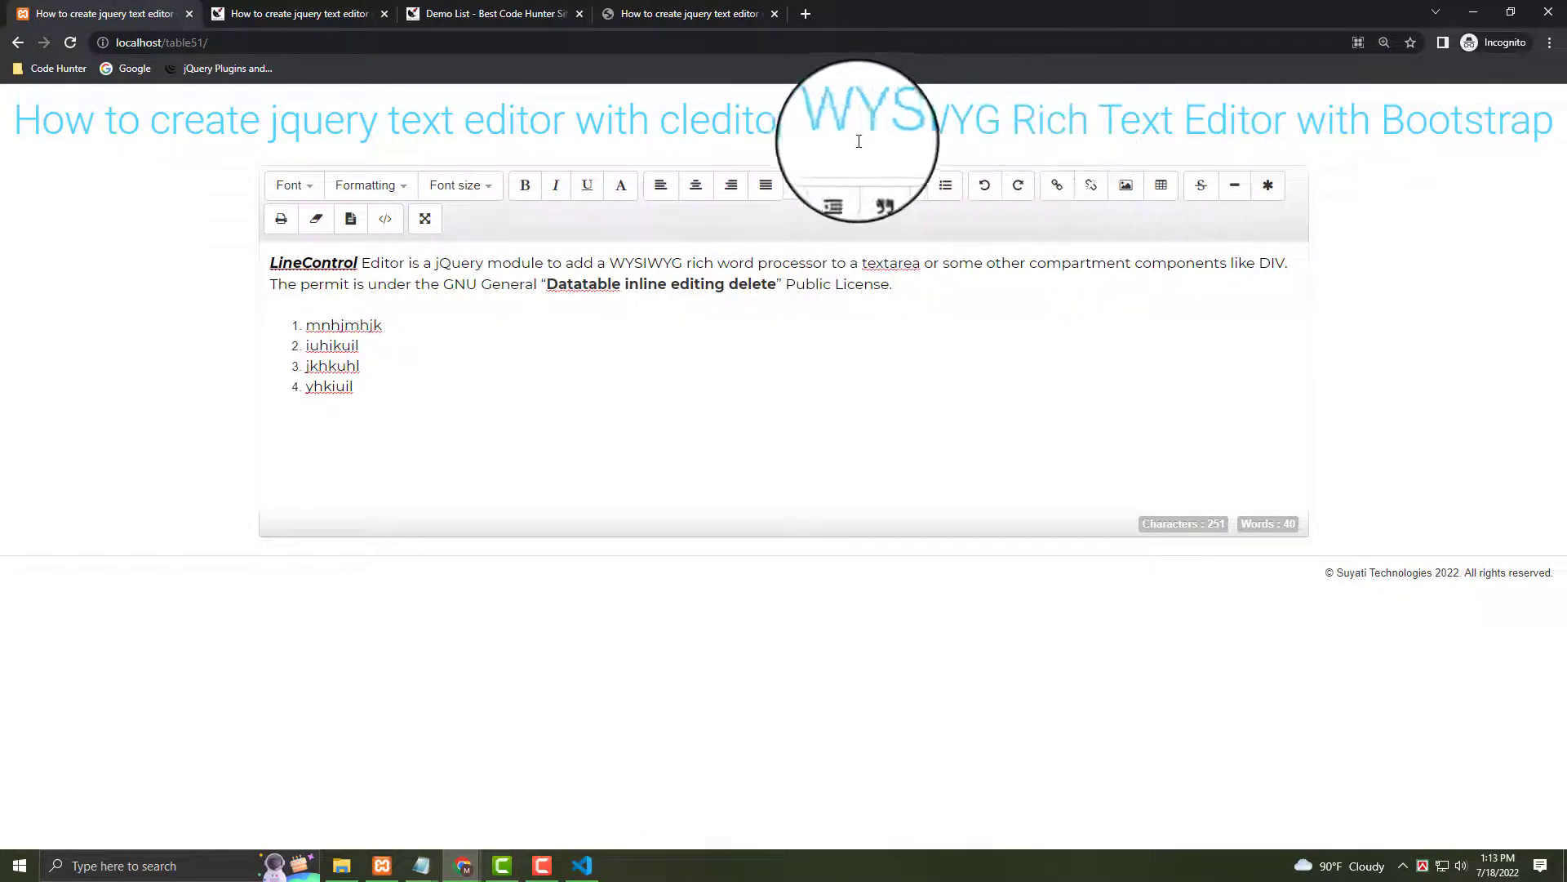
click(71, 42)
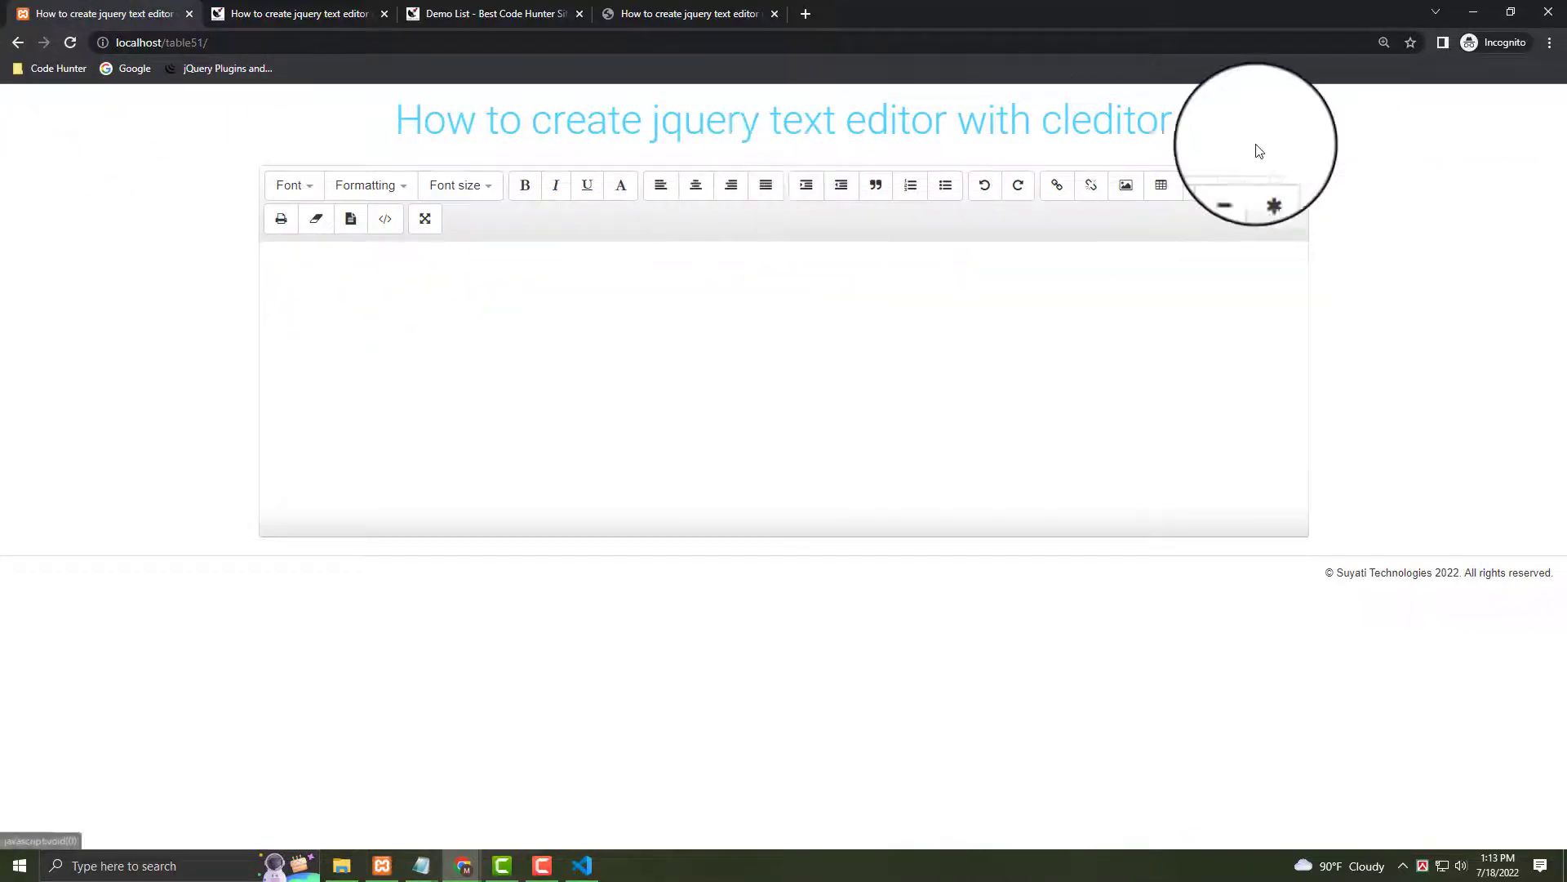